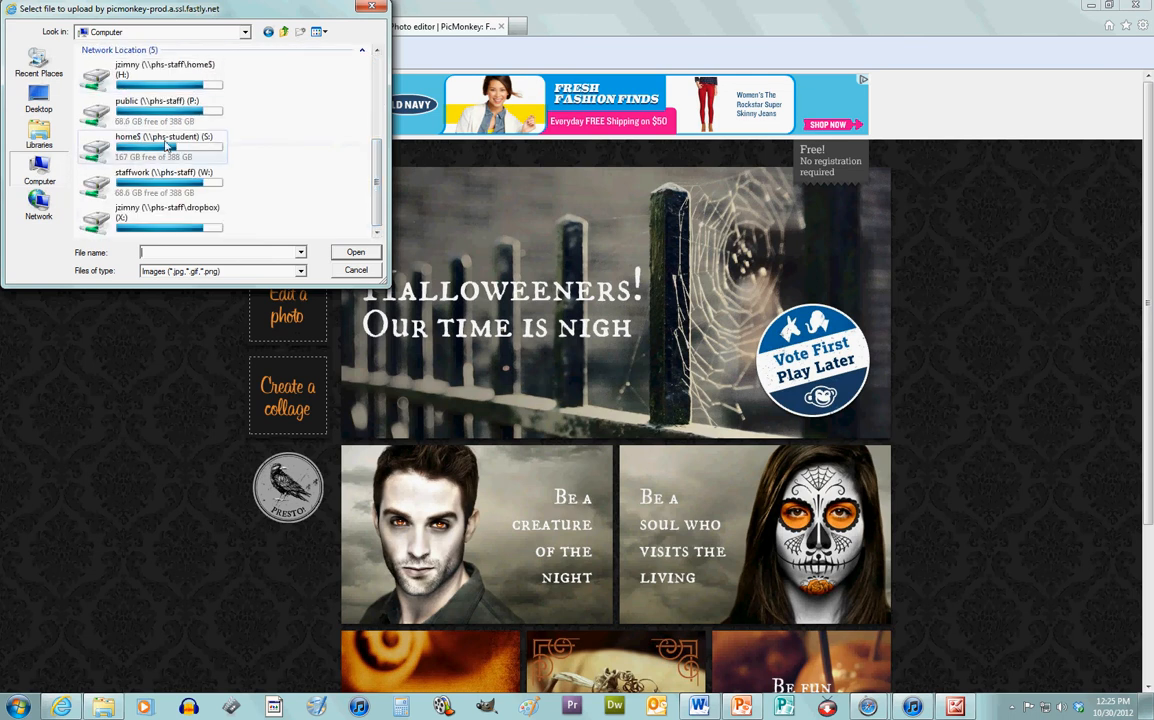
Step: Upload "basis for collage.jpg" from Beginning Drama > Picture Collage Project in the teacher's folder on the public (P:) drive
{"action": "double_click", "coordinate": [170, 112]}
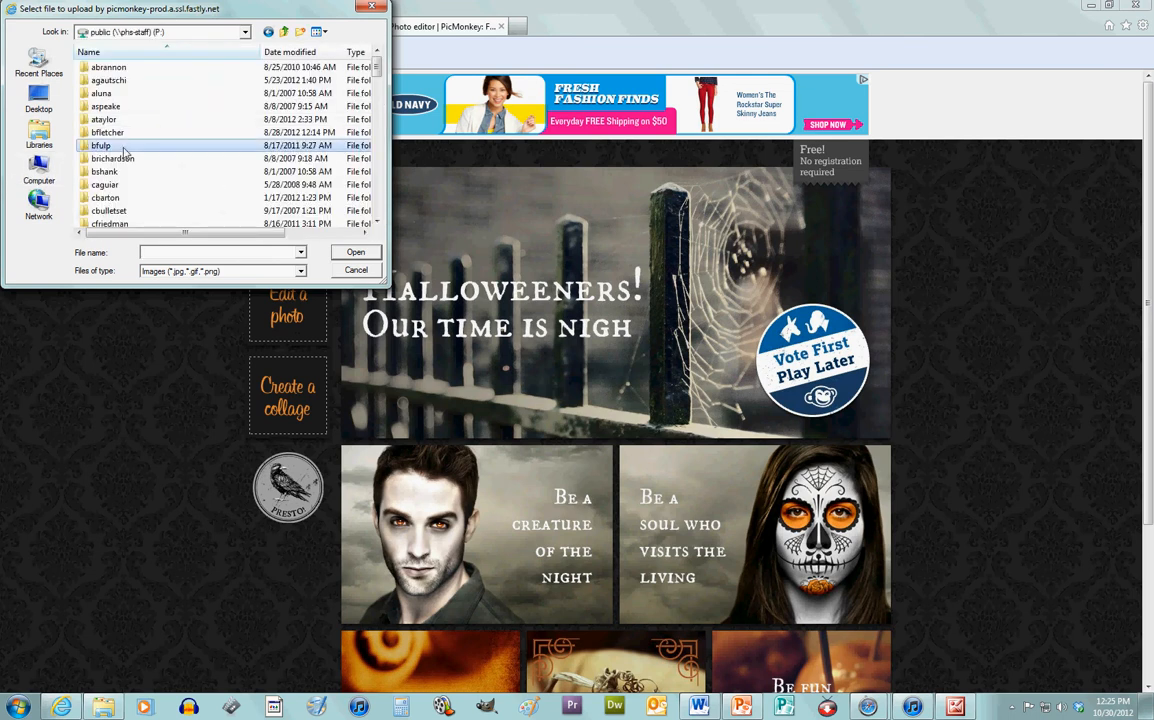
{"action": "scroll", "coordinate": [123, 150], "scroll_direction": "down", "scroll_amount": 10}
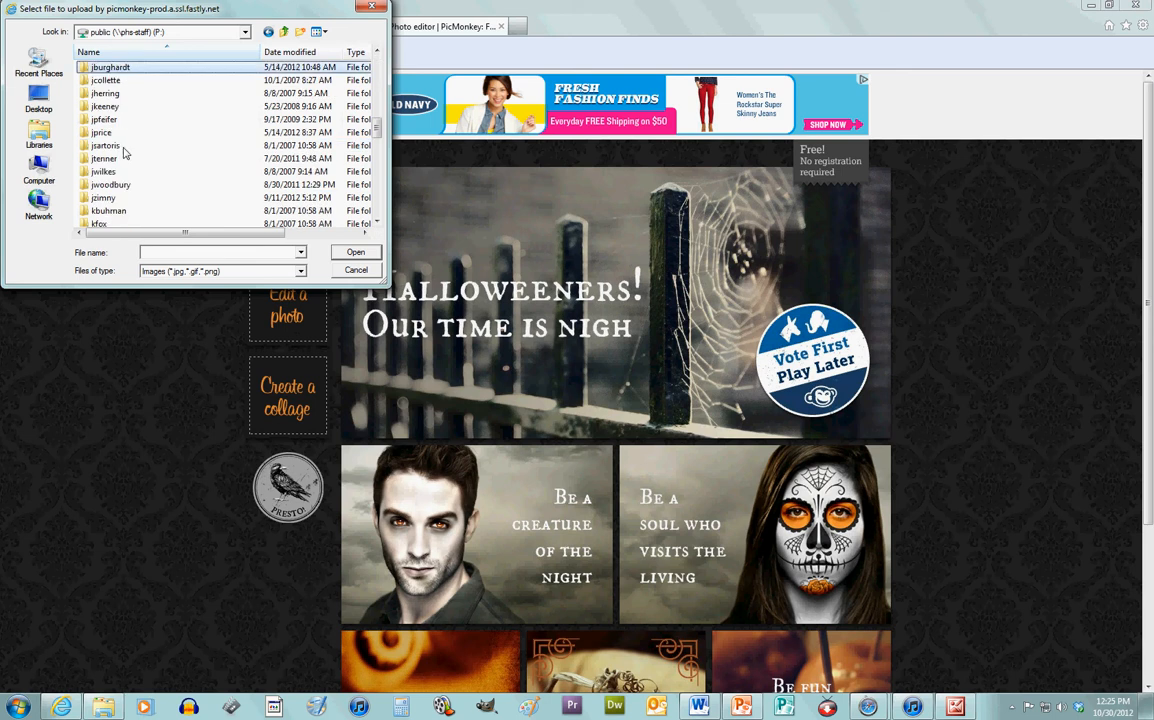
{"action": "double_click", "coordinate": [105, 198]}
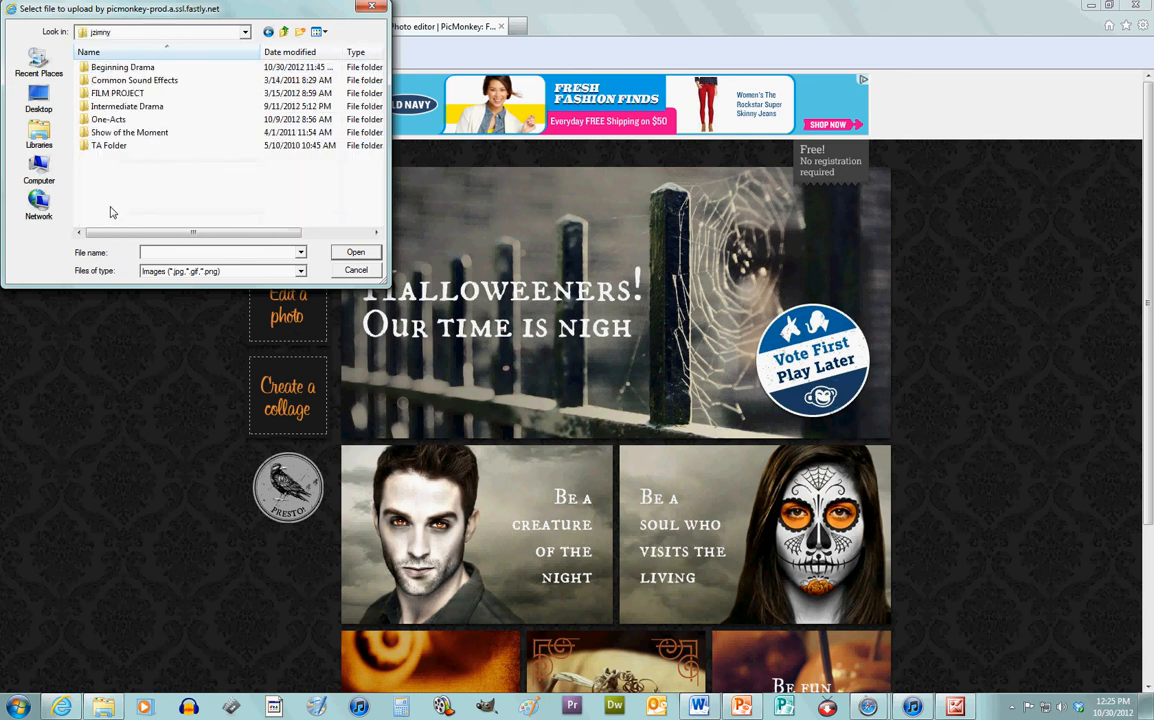
{"action": "double_click", "coordinate": [114, 70]}
{"action": "double_click", "coordinate": [114, 70]}
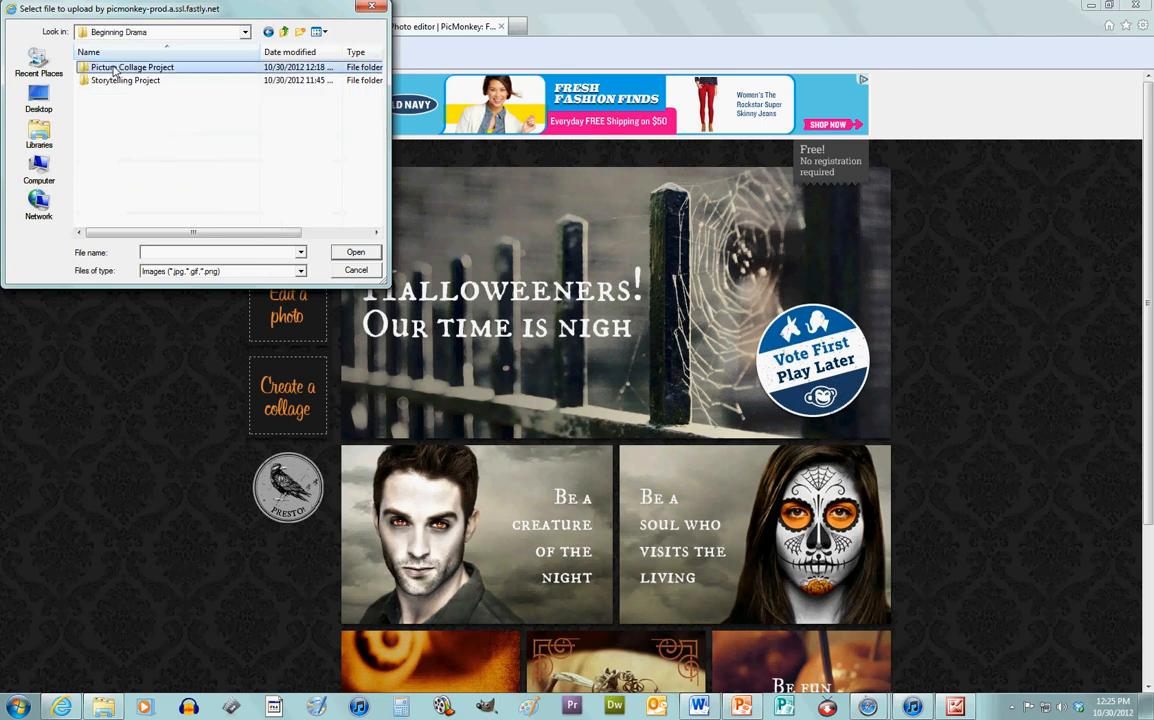
{"action": "left_click", "coordinate": [115, 68]}
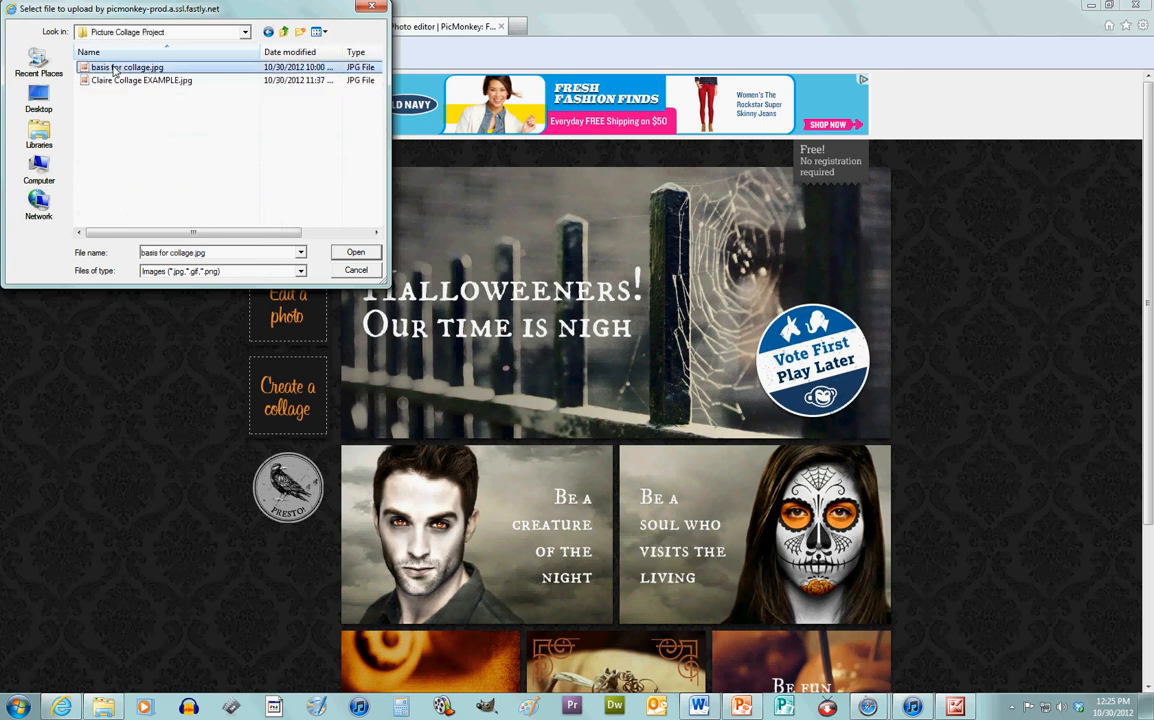
{"action": "left_click", "coordinate": [366, 254]}
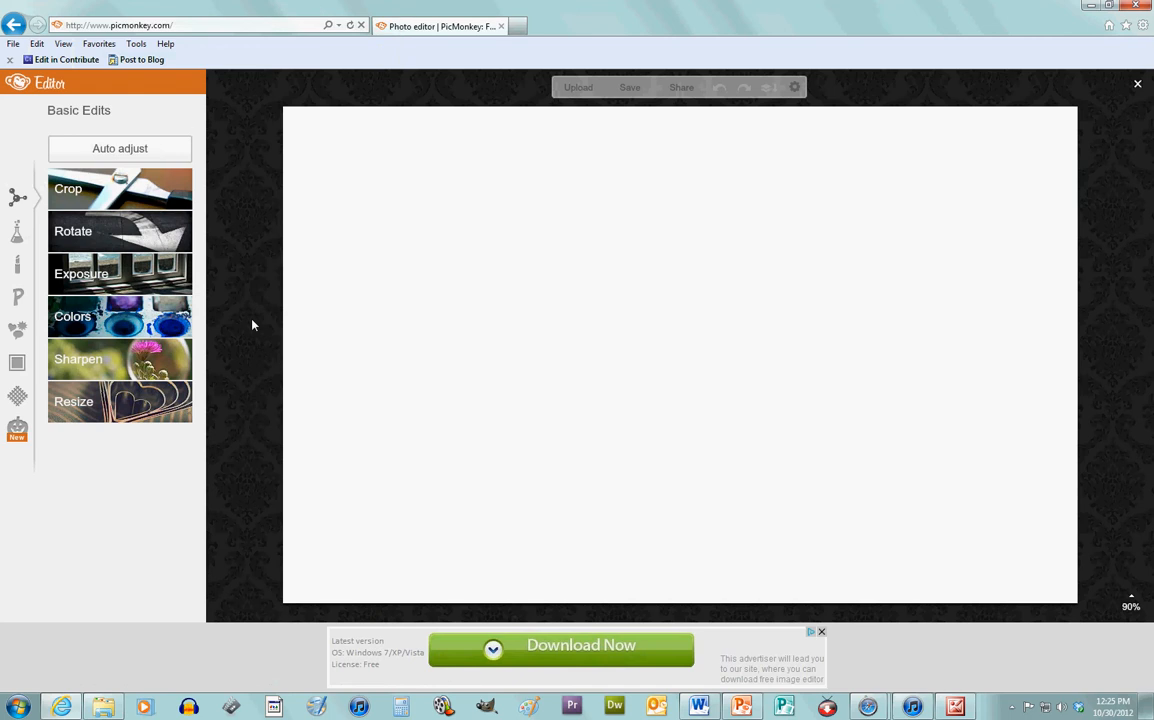
Step: Add a geometric rectangle overlay and stretch it from beyond one corner to cover the entire white canvas
{"action": "left_click", "coordinate": [18, 331]}
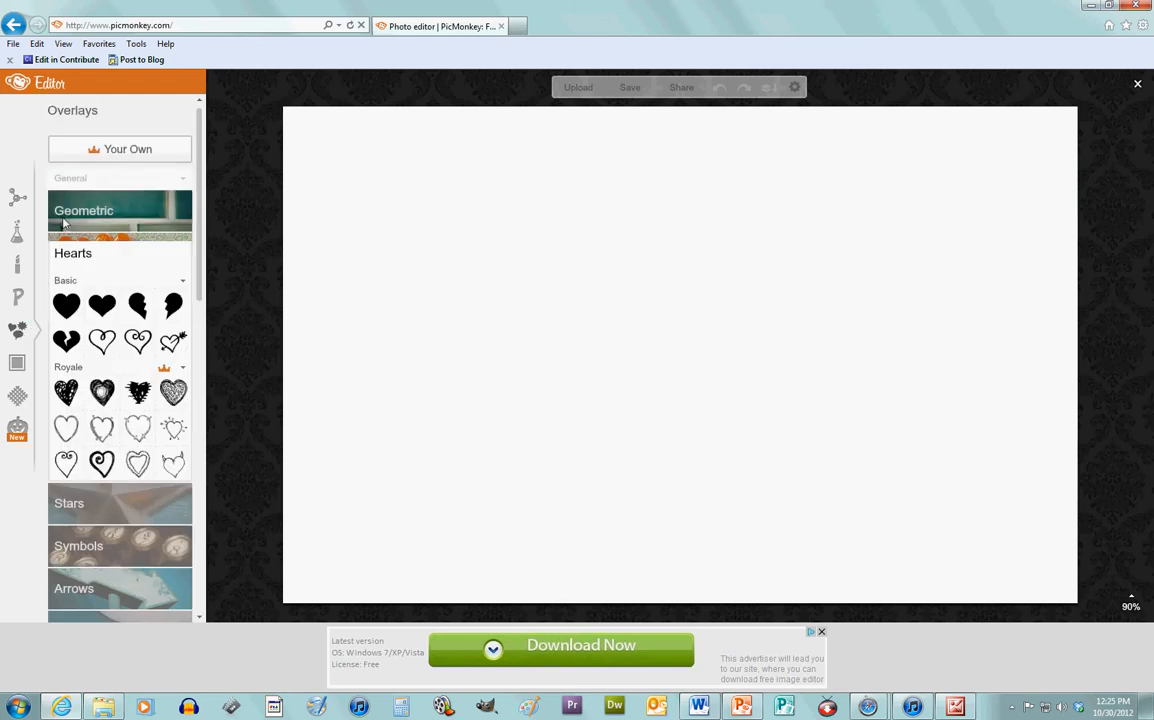
{"action": "left_click", "coordinate": [88, 256]}
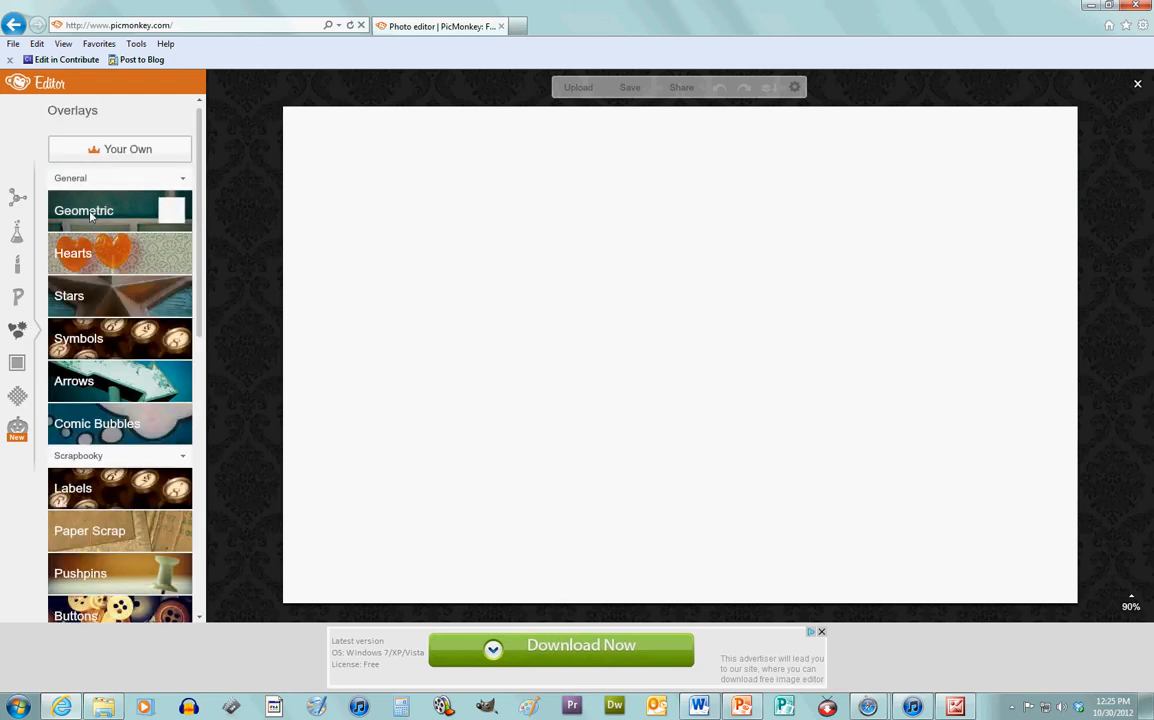
{"action": "left_click", "coordinate": [90, 215]}
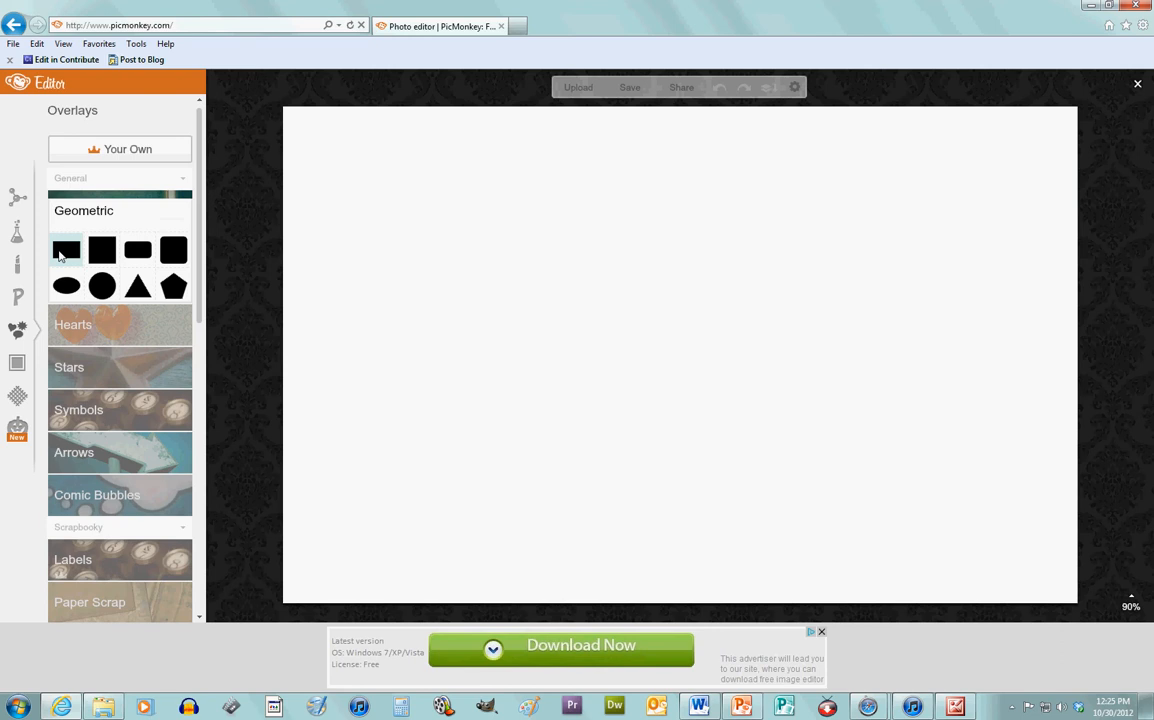
{"action": "left_click", "coordinate": [62, 252]}
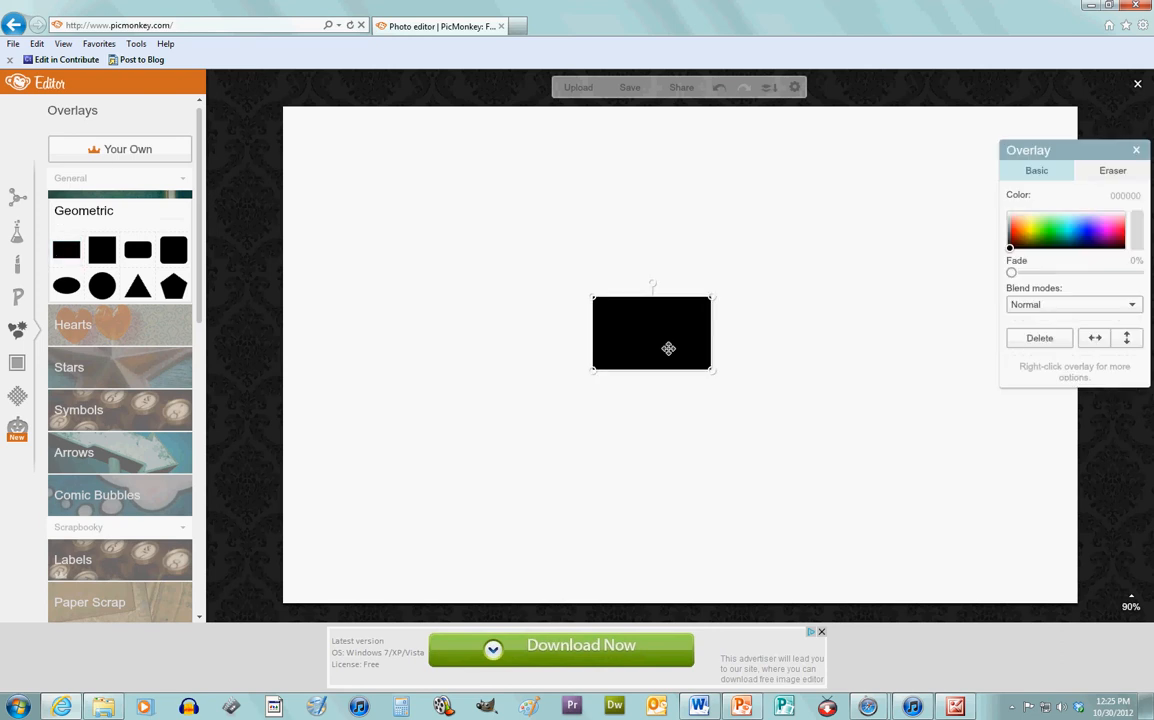
{"action": "left_click_drag", "start_coordinate": [668, 348], "coordinate": [340, 143]}
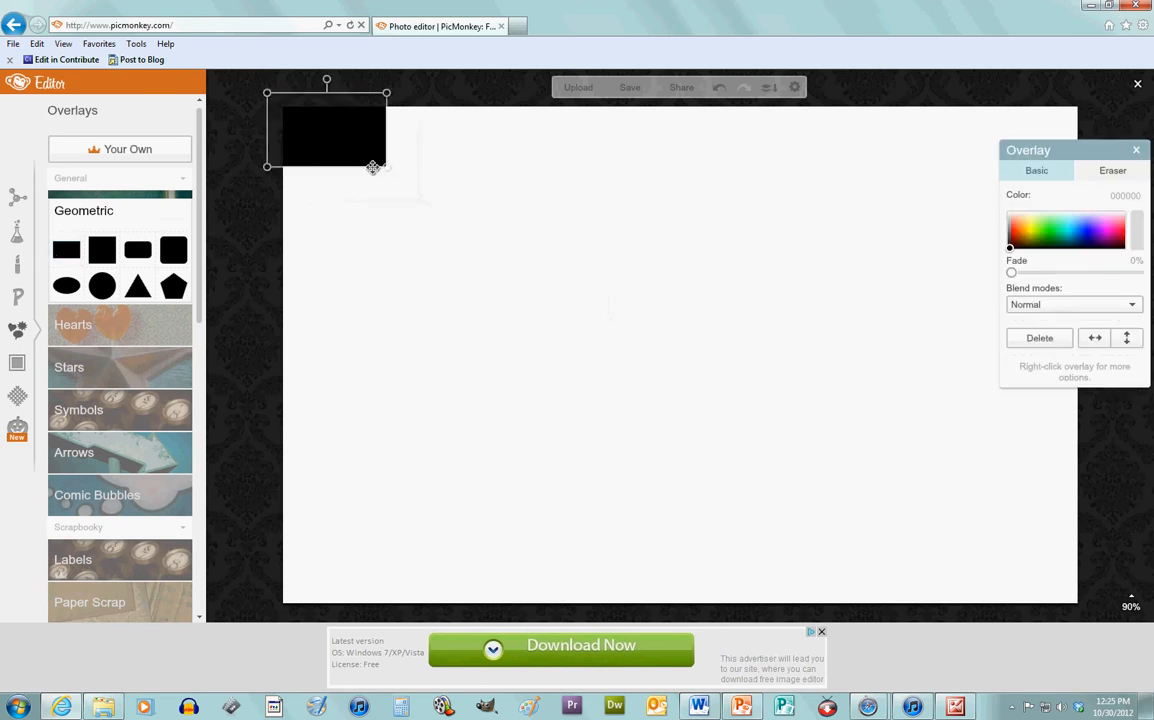
{"action": "left_click_drag", "start_coordinate": [398, 177], "coordinate": [1115, 632]}
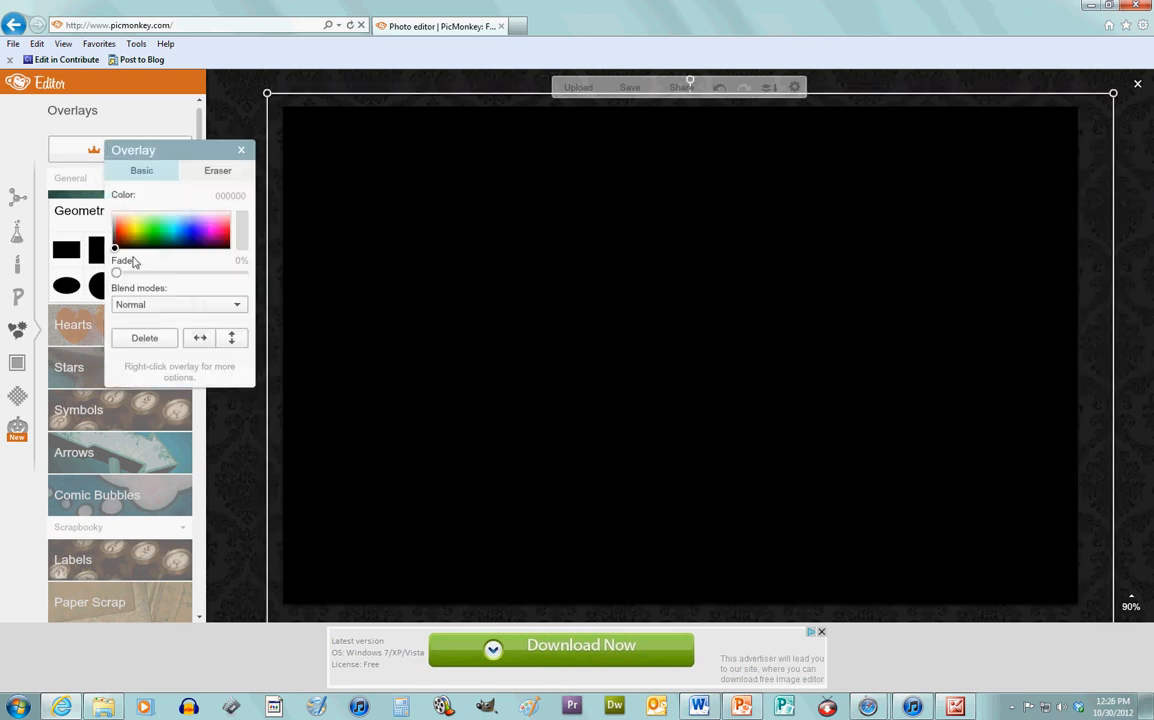
Step: Colour the background rectangle light pink FFB1D3 and copy its colour code
{"action": "left_click_drag", "start_coordinate": [112, 234], "coordinate": [223, 222]}
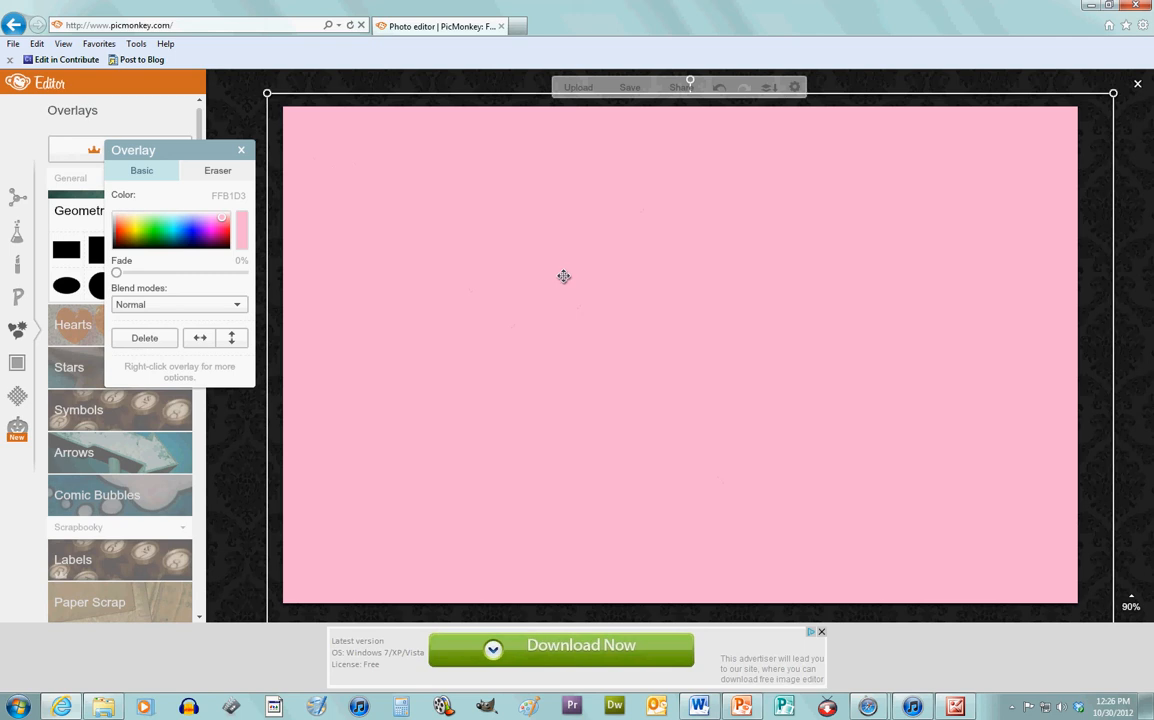
{"action": "left_click", "coordinate": [239, 204]}
{"action": "left_click", "coordinate": [222, 201]}
{"action": "double_click", "coordinate": [220, 203]}
{"action": "left_click", "coordinate": [240, 204]}
{"action": "left_click_drag", "start_coordinate": [239, 201], "coordinate": [213, 201]}
{"action": "key", "text": "ctrl+c"}
{"action": "left_click", "coordinate": [252, 202]}
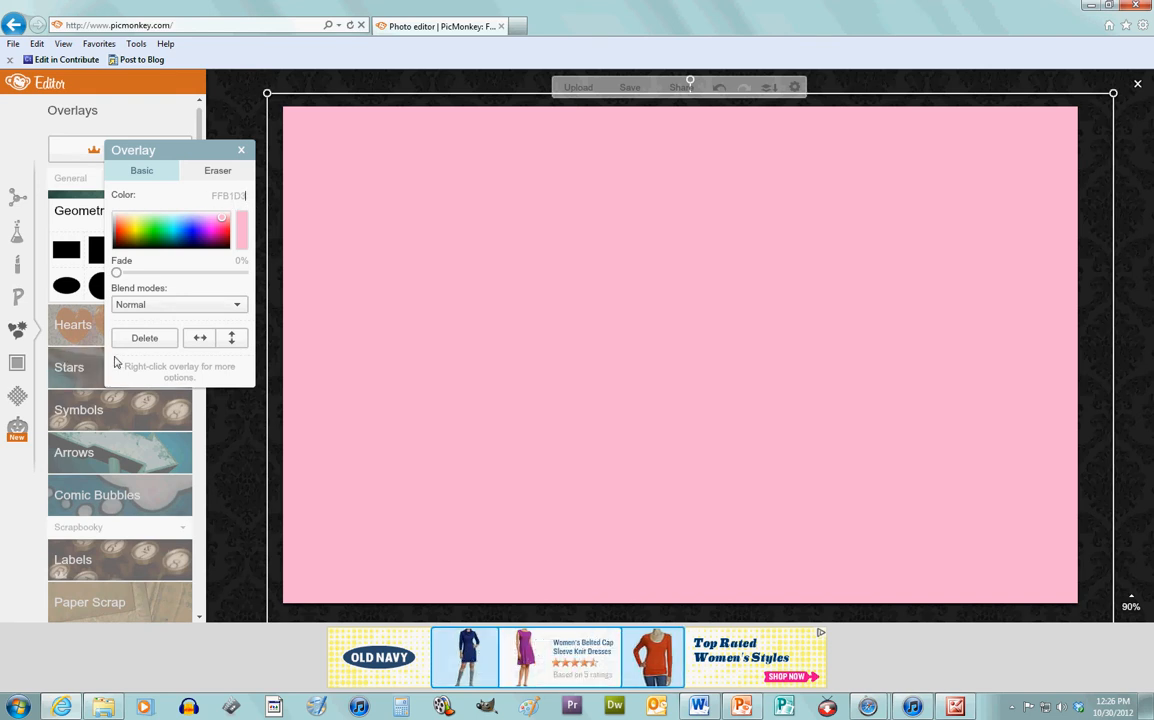
{"action": "left_click", "coordinate": [241, 151]}
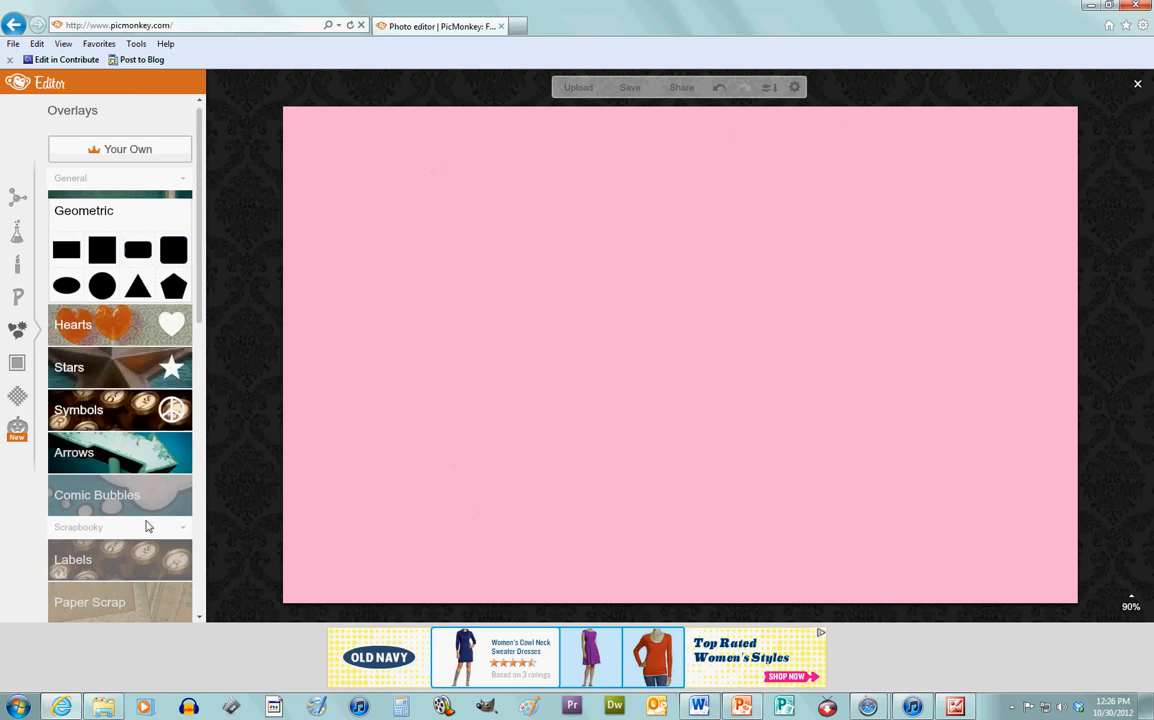
Step: Add a basic solid heart overlay, enlarge it to fill the canvas height and centre it on the pink background
{"action": "left_click_drag", "start_coordinate": [201, 322], "coordinate": [201, 515]}
{"action": "scroll", "coordinate": [183, 525], "scroll_direction": "down", "scroll_amount": 5}
{"action": "scroll", "coordinate": [182, 480], "scroll_direction": "up", "scroll_amount": 15}
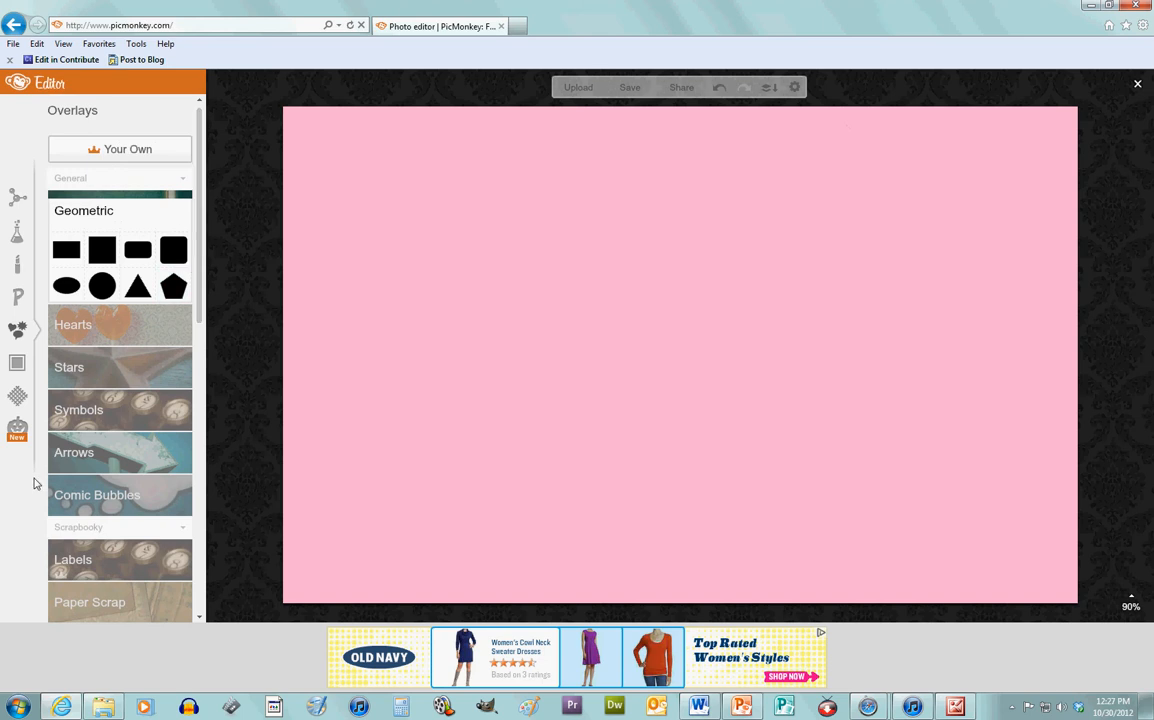
{"action": "left_click", "coordinate": [66, 318]}
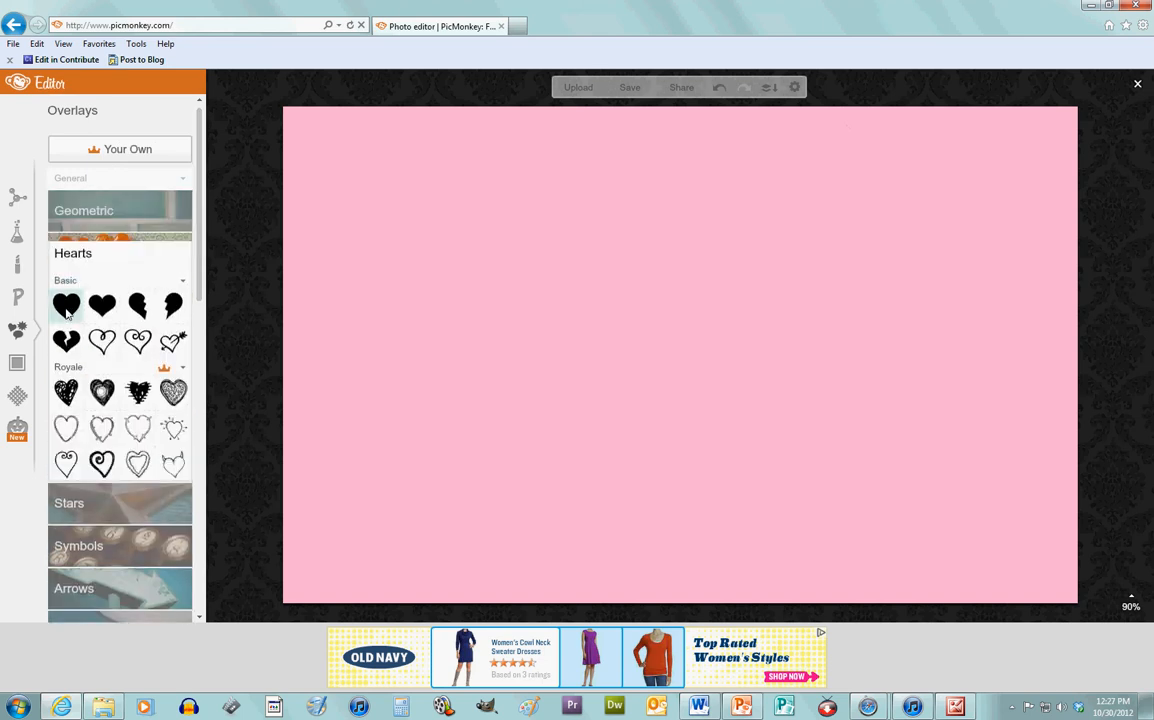
{"action": "left_click", "coordinate": [66, 307]}
{"action": "left_click_drag", "start_coordinate": [586, 311], "coordinate": [531, 158]}
{"action": "left_click_drag", "start_coordinate": [582, 211], "coordinate": [1015, 620]}
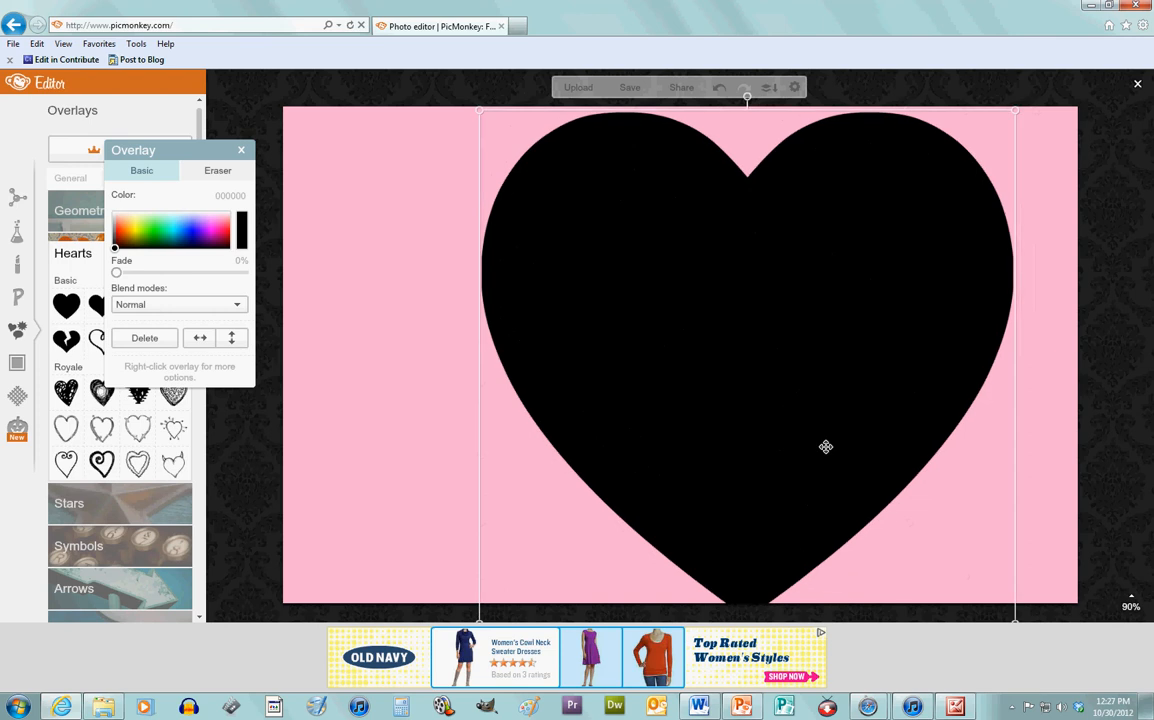
{"action": "left_click_drag", "start_coordinate": [770, 434], "coordinate": [719, 422]}
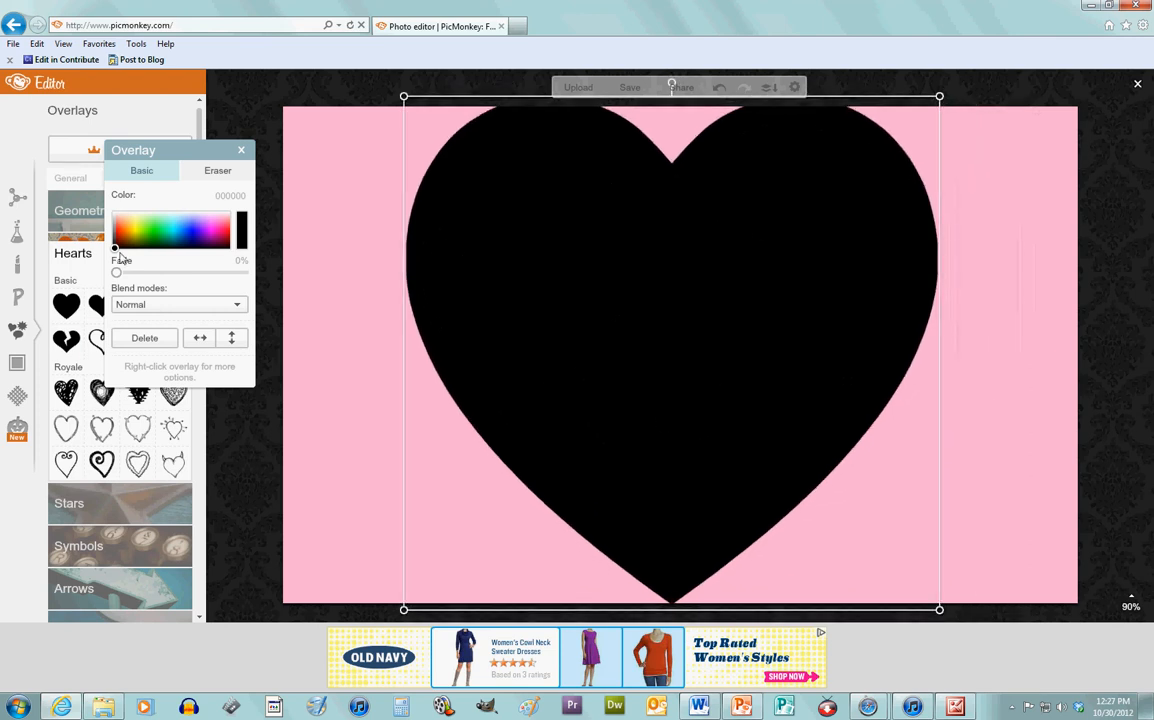
Step: Recolour the heart white (FFFFFF) and merge the overlays into the base image
{"action": "left_click_drag", "start_coordinate": [115, 249], "coordinate": [100, 220]}
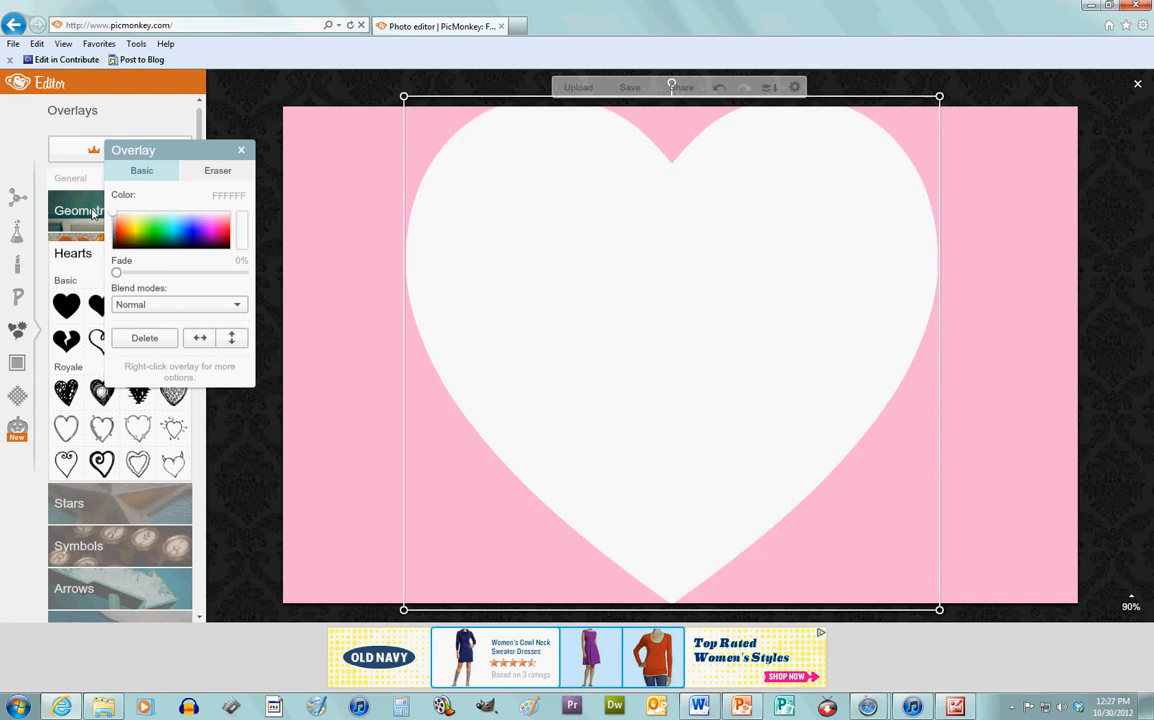
{"action": "left_click", "coordinate": [249, 131]}
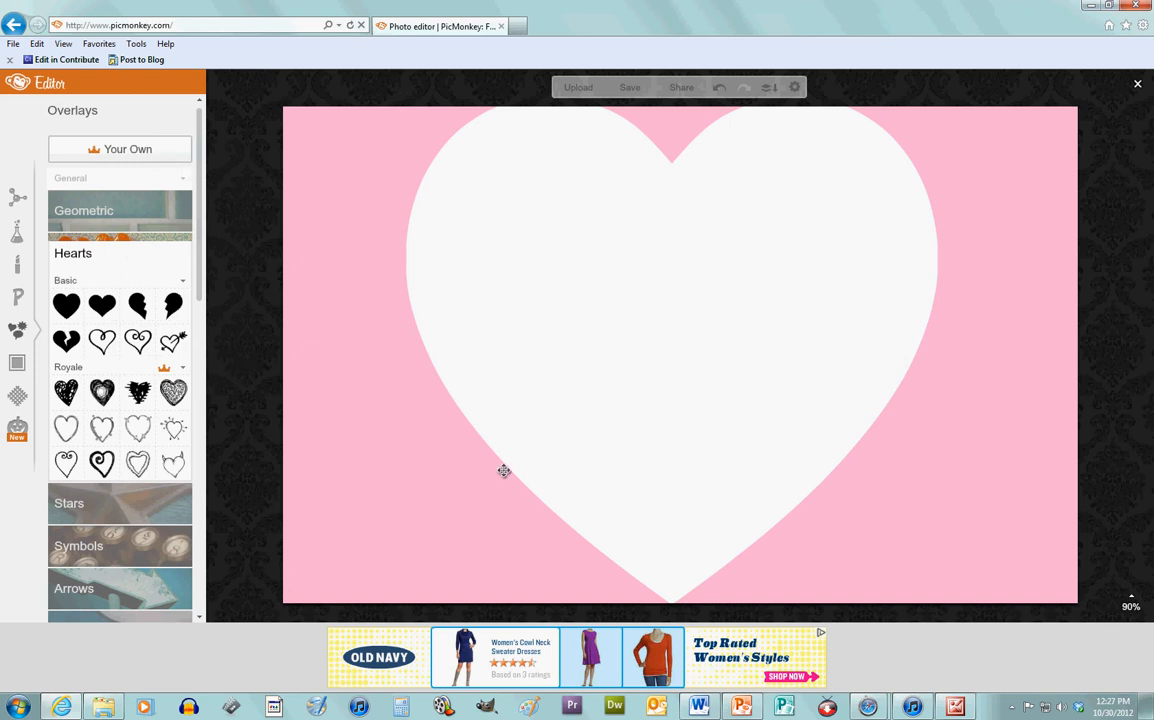
{"action": "left_click", "coordinate": [770, 88]}
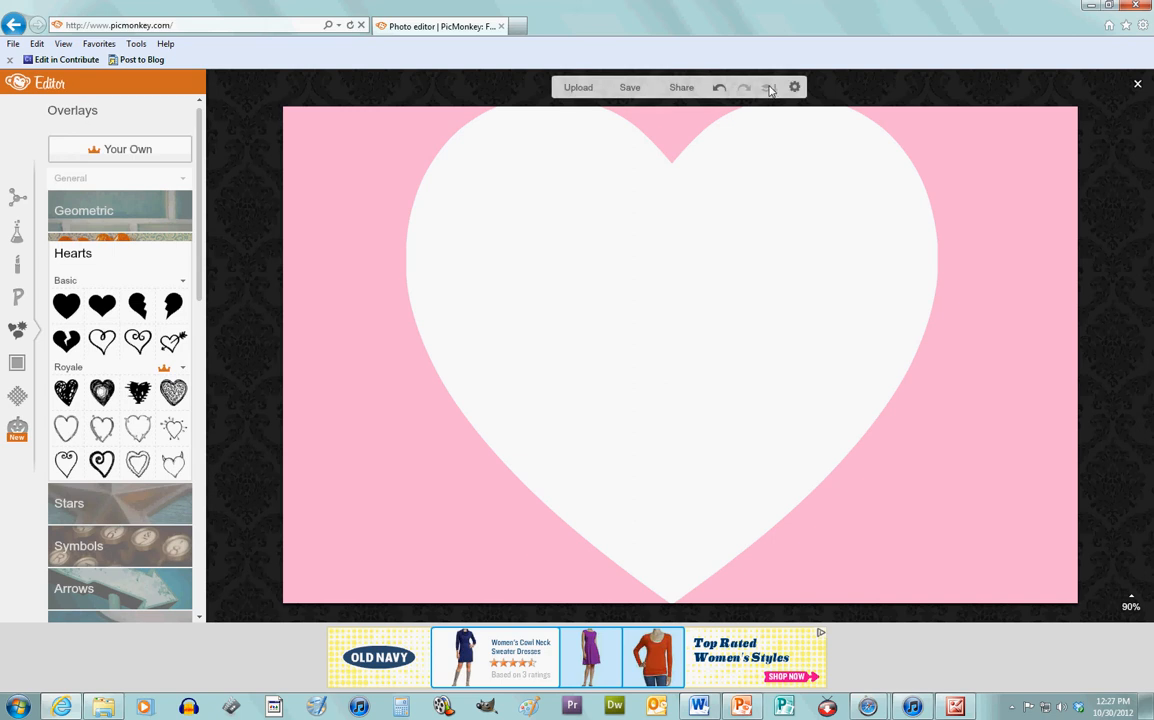
{"action": "left_click", "coordinate": [93, 255]}
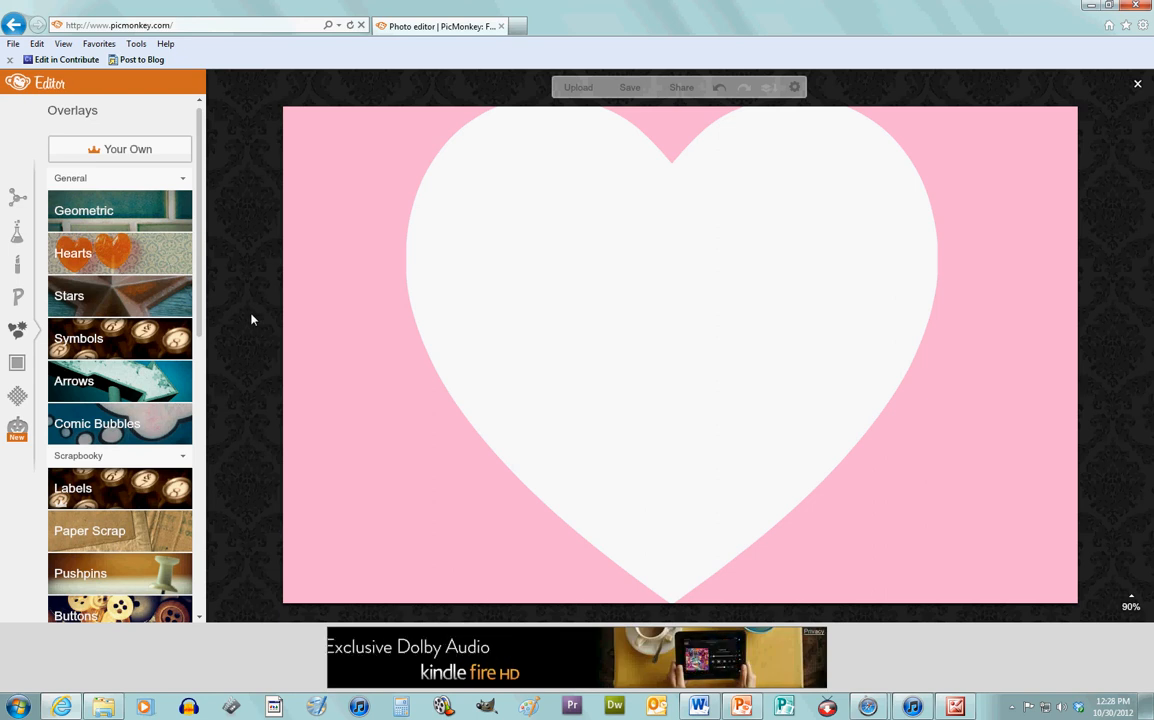
Step: Add a text box over the heart and enter the person's full name
{"action": "left_click", "coordinate": [19, 300]}
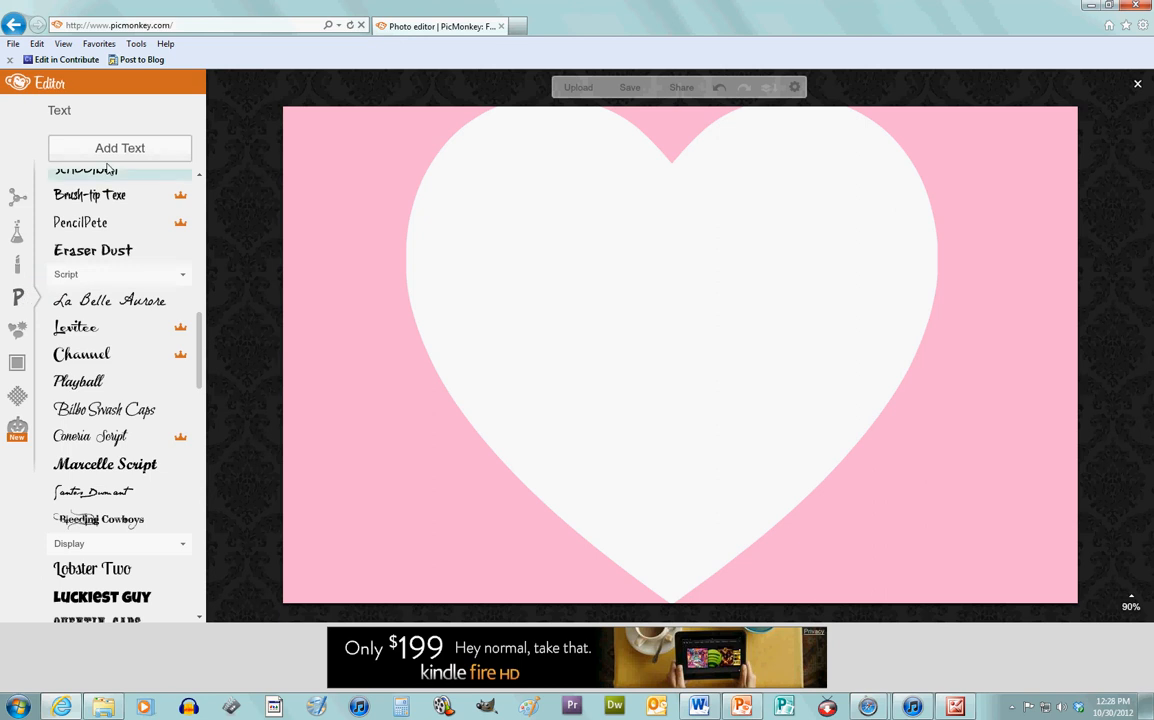
{"action": "left_click", "coordinate": [125, 150]}
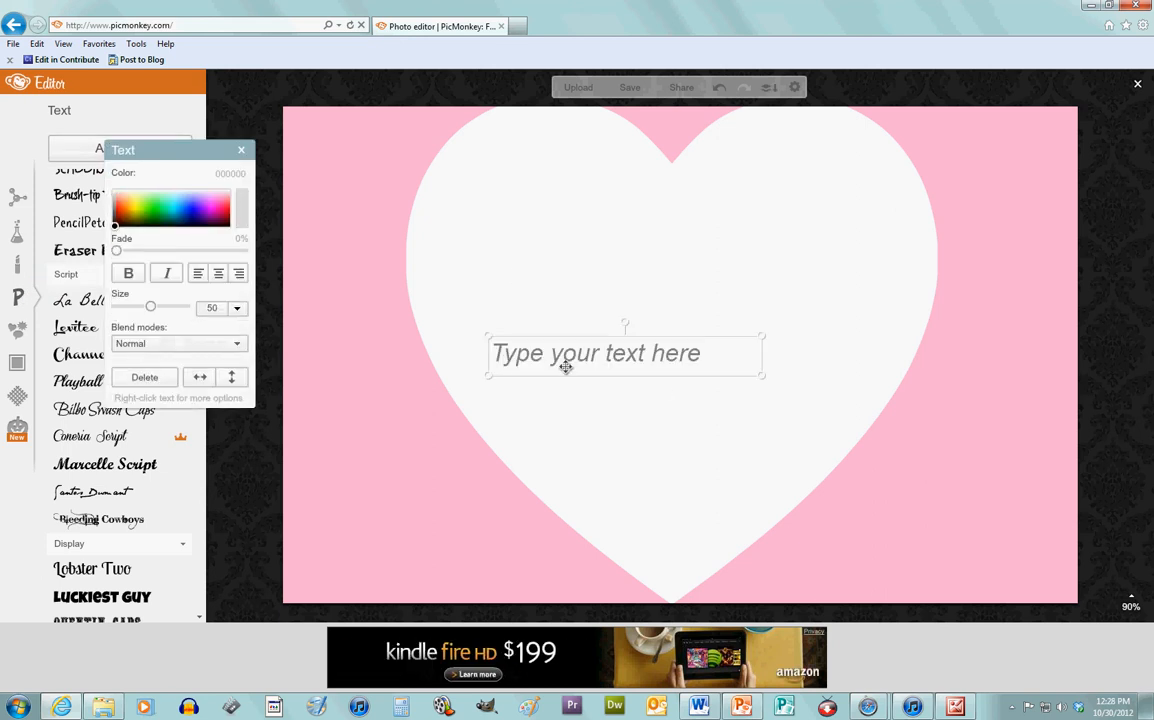
{"action": "left_click", "coordinate": [597, 360]}
{"action": "type", "text": "Cla"}
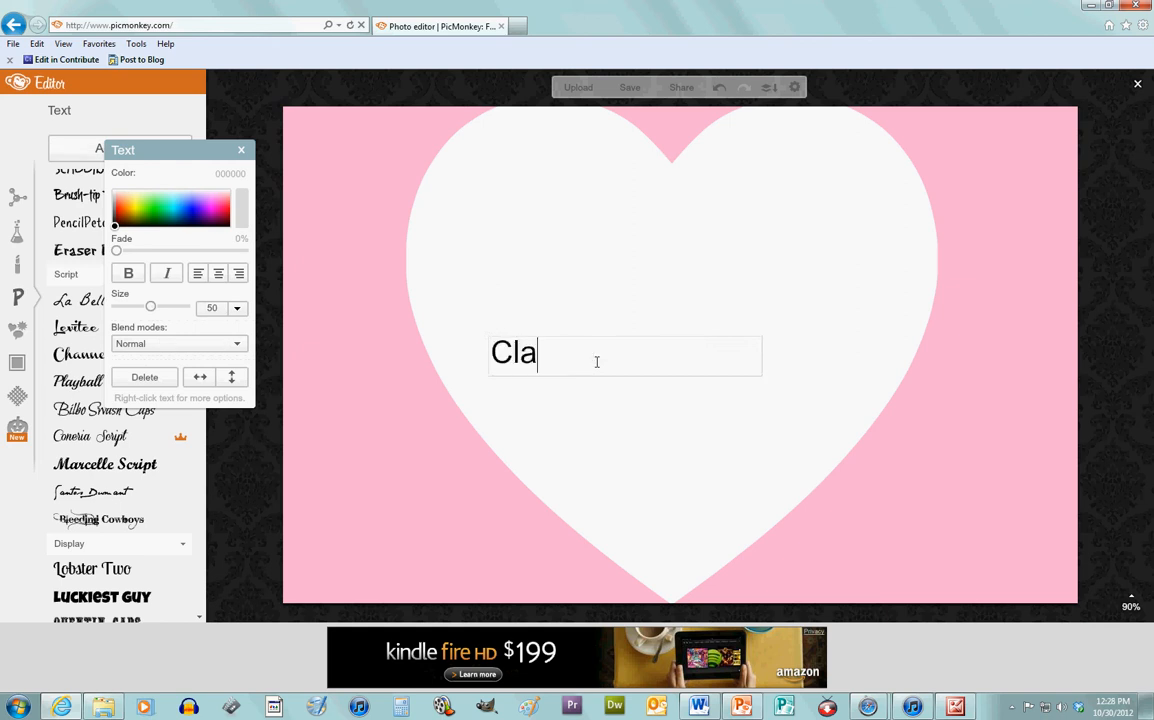
{"action": "type", "text": "ire Ganz"}
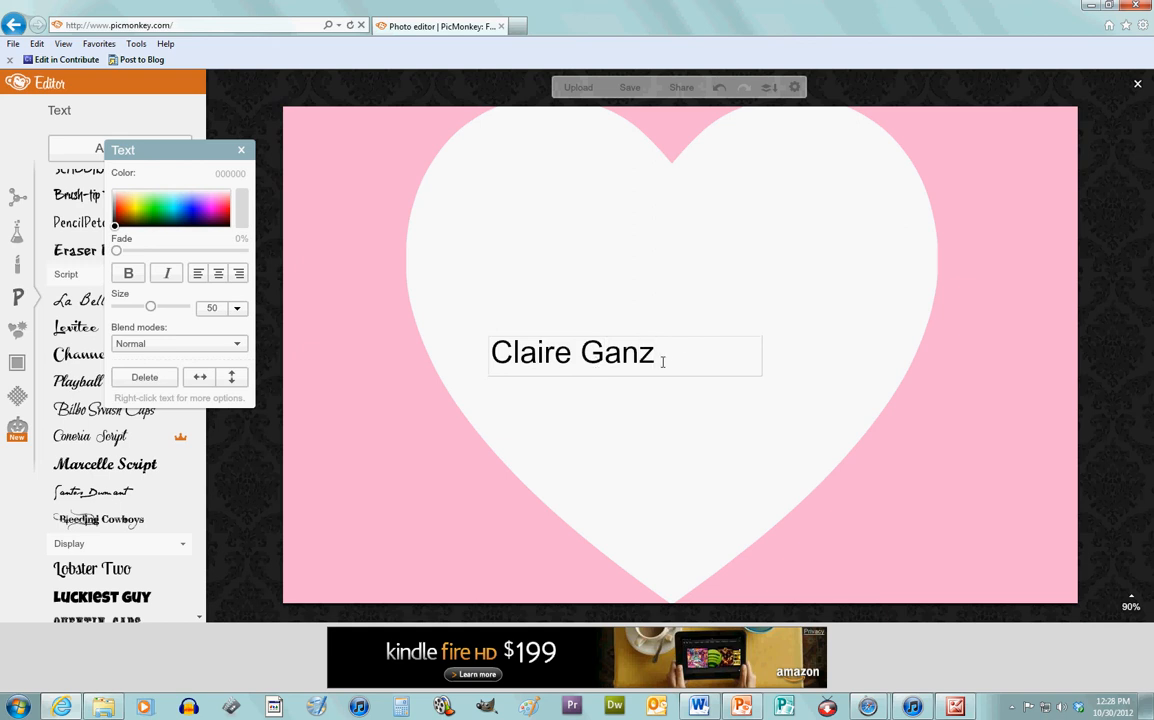
Step: Centre-align the name text and set its colour to the copied pink FFB1D3
{"action": "left_click_drag", "start_coordinate": [665, 358], "coordinate": [494, 363]}
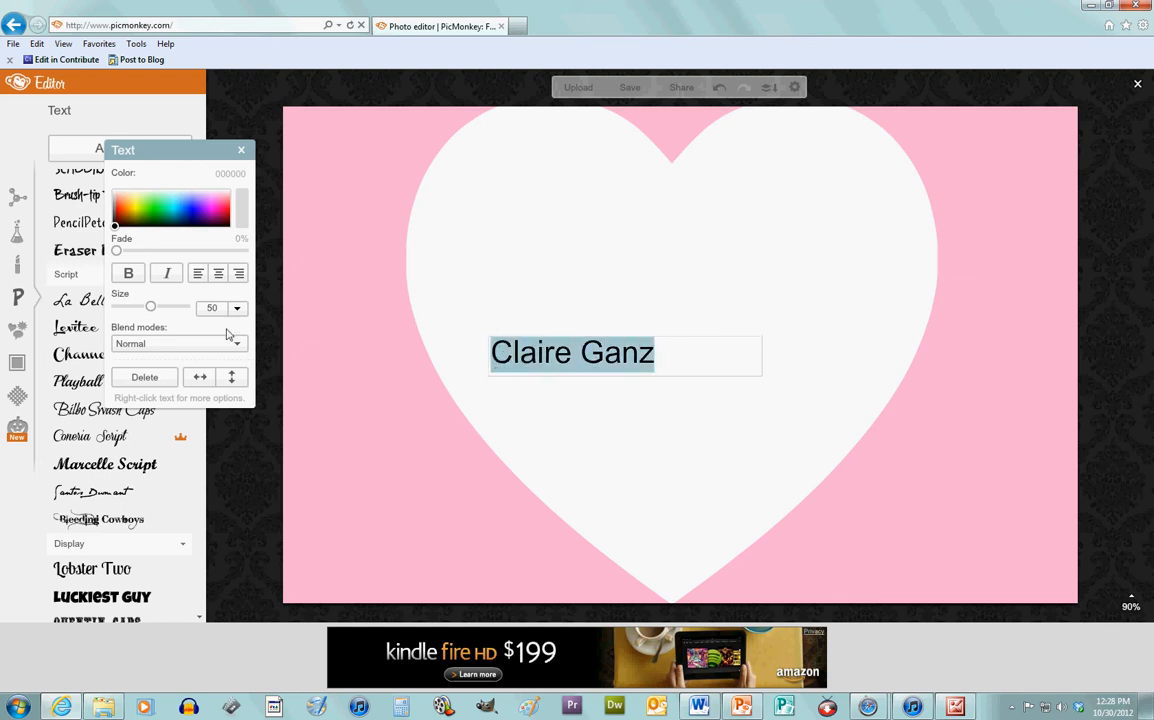
{"action": "left_click", "coordinate": [218, 274]}
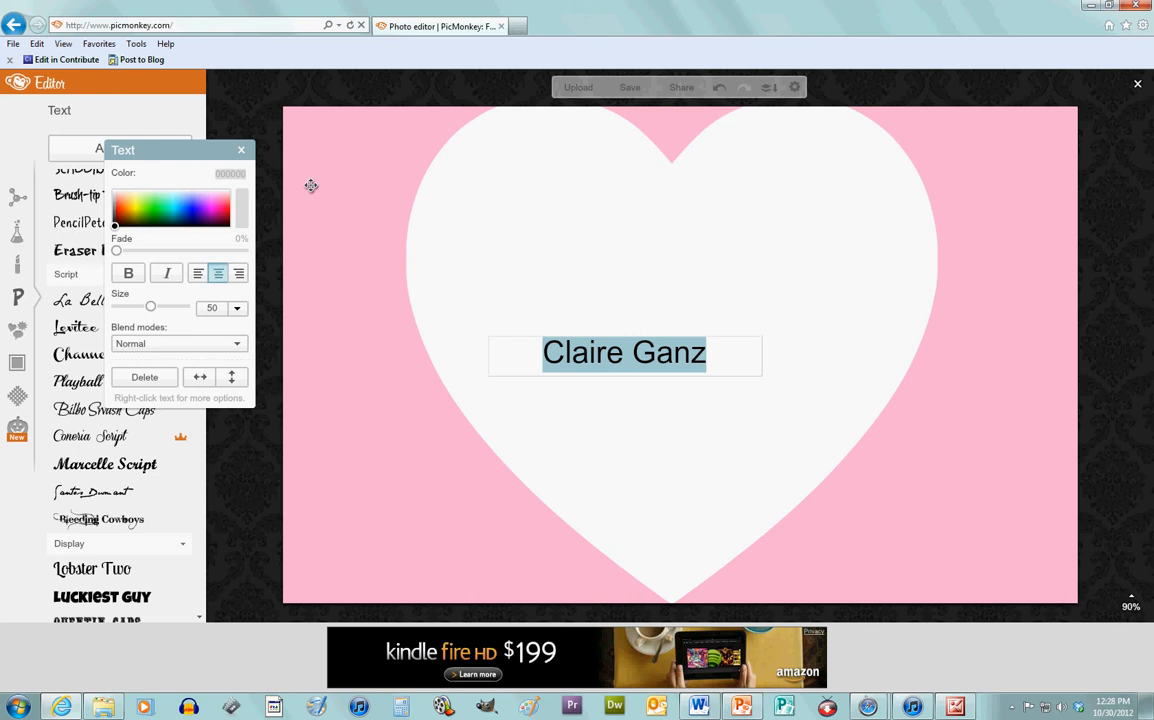
{"action": "key", "text": "ctrl+v"}
{"action": "key", "text": "Return"}
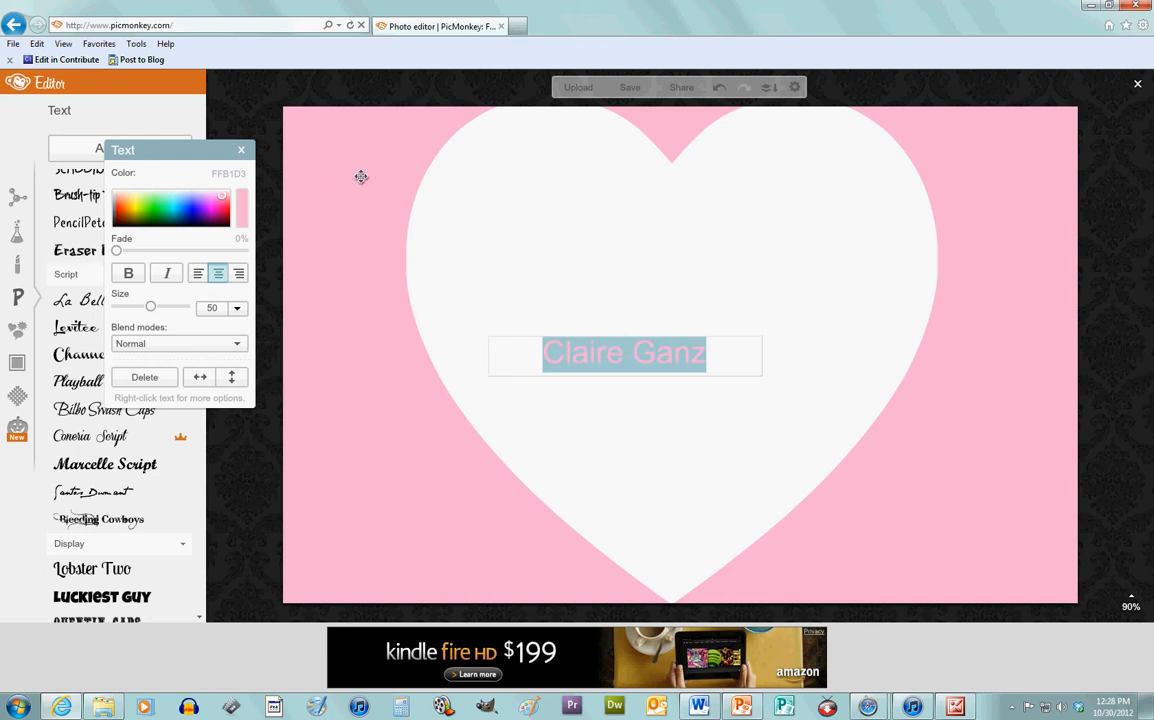
Step: Try the brighter pink FF4ADA on the name text and restore its colour to FFB1D3
{"action": "mouse_move", "coordinate": [223, 199]}
{"action": "left_mouse_down"}
{"action": "mouse_move", "coordinate": [150, 200]}
{"action": "mouse_move", "coordinate": [214, 226]}
{"action": "mouse_move", "coordinate": [213, 205]}
{"action": "left_mouse_up"}
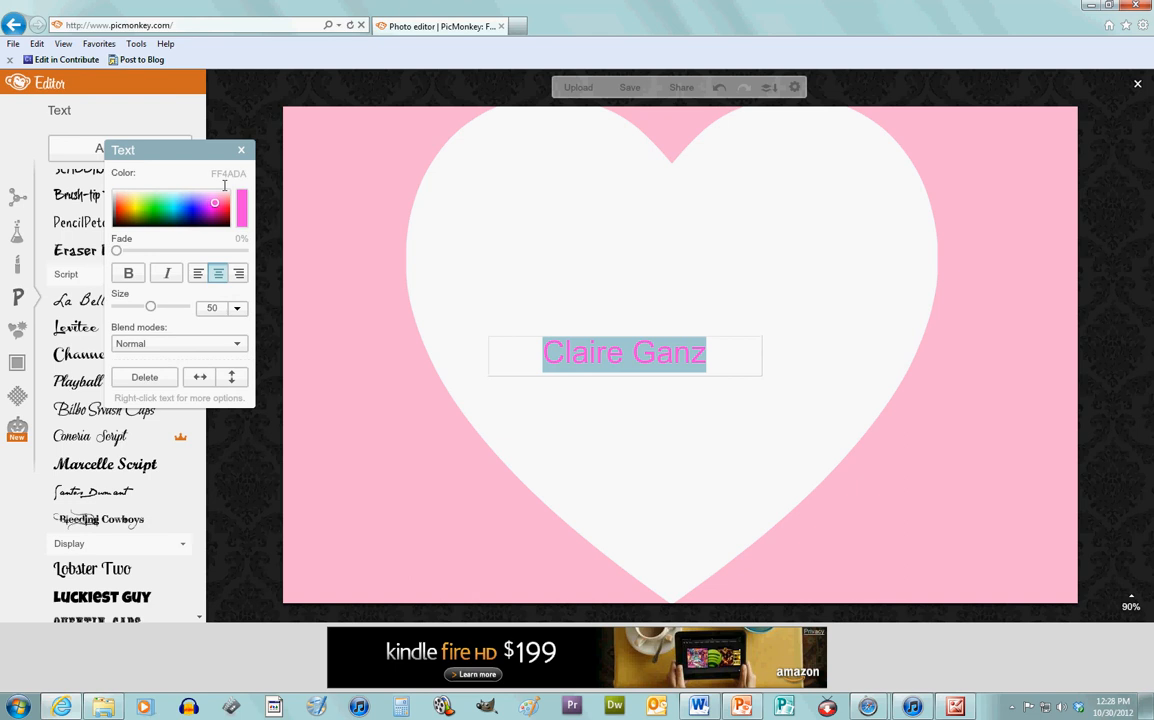
{"action": "left_click", "coordinate": [219, 176]}
{"action": "type", "text": "FFB1D3"}
{"action": "key", "text": "Return"}
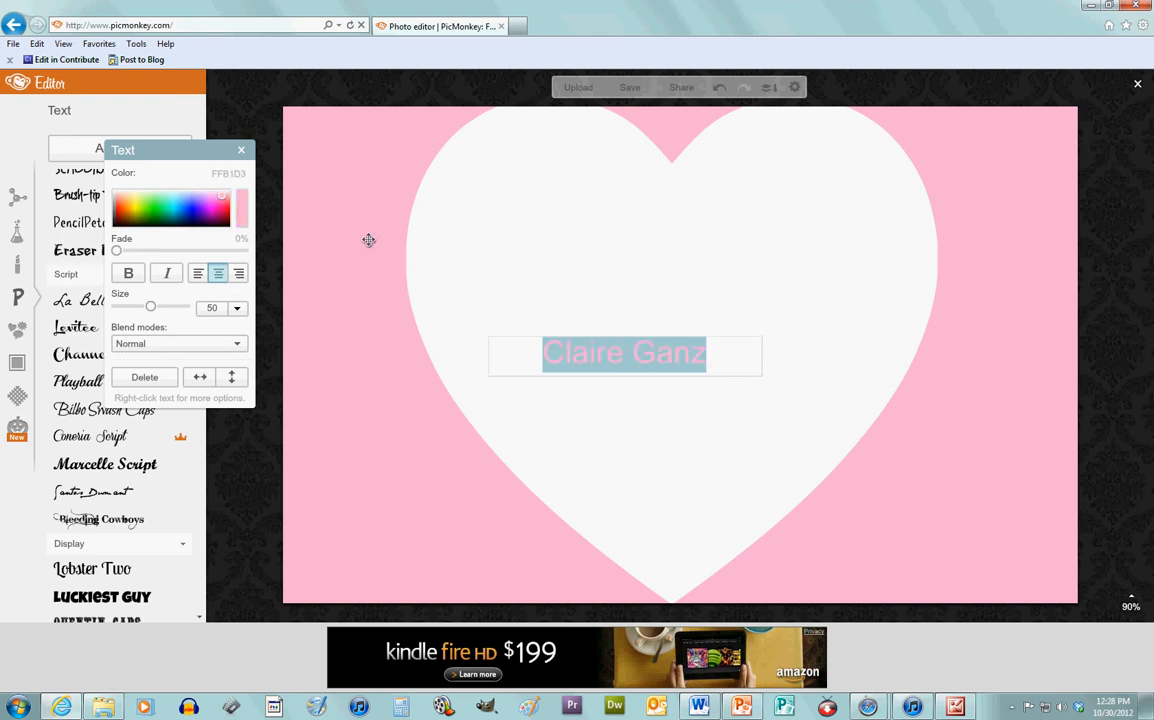
Step: Try several script and display fonts on the name text and settle on Channel
{"action": "left_click_drag", "start_coordinate": [186, 155], "coordinate": [303, 149]}
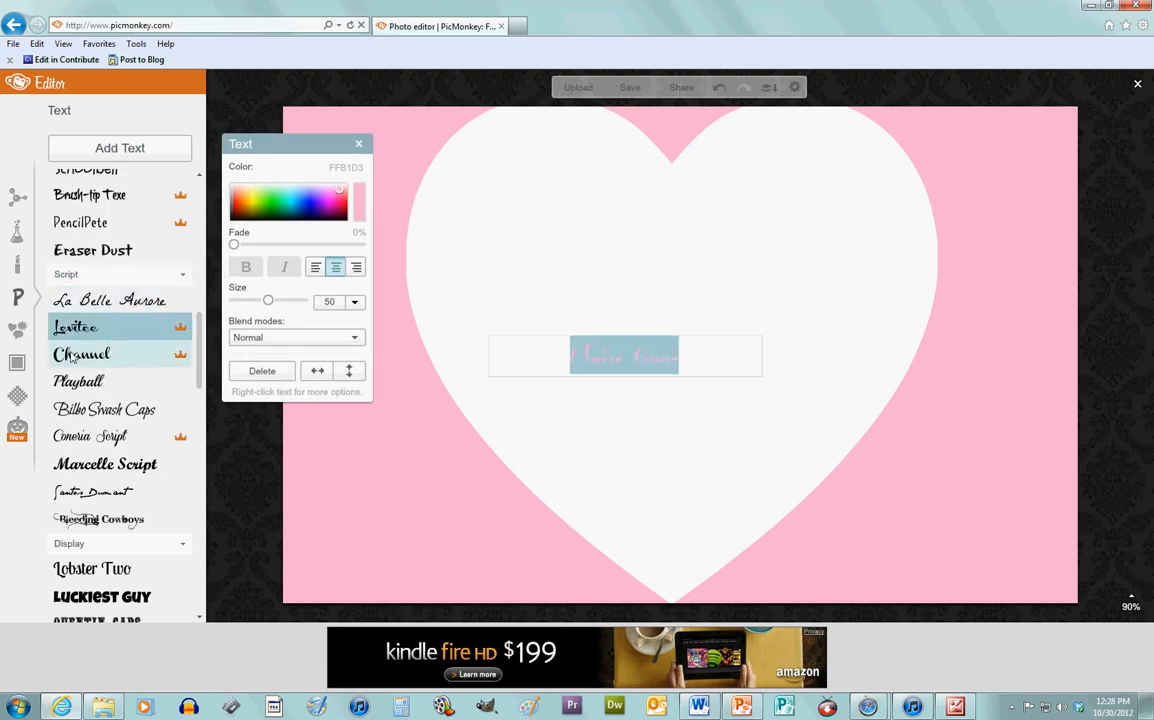
{"action": "left_click", "coordinate": [85, 492]}
{"action": "scroll", "coordinate": [150, 420], "scroll_direction": "down", "scroll_amount": 4}
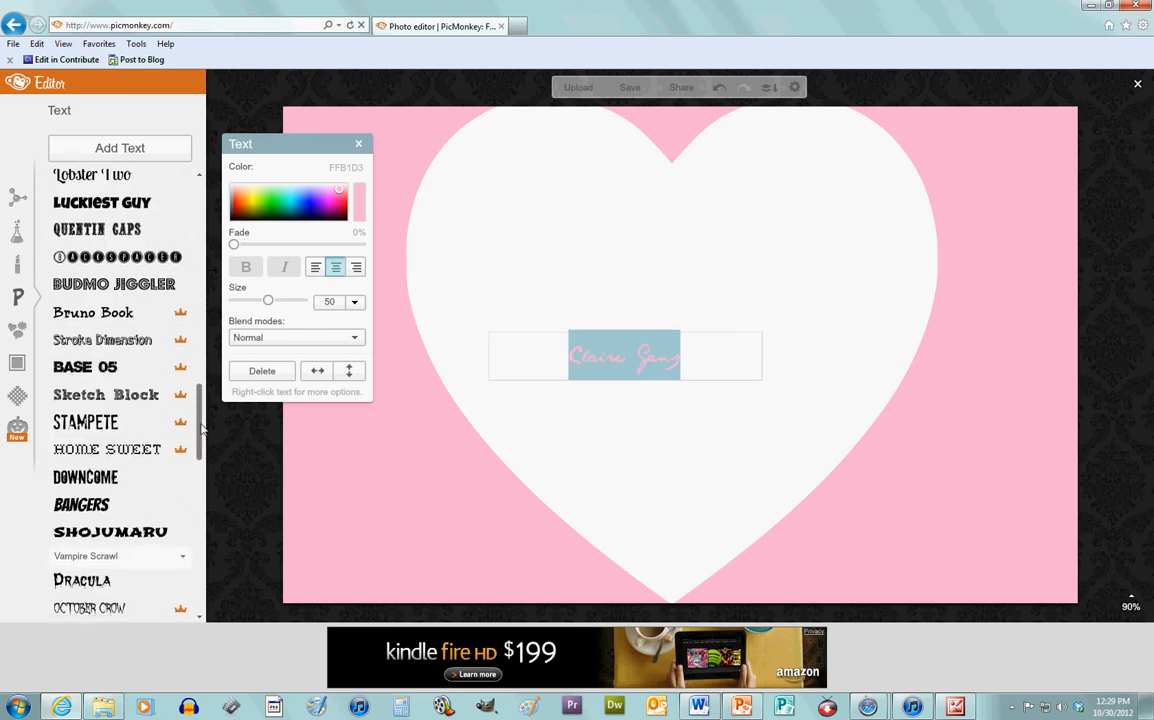
{"action": "left_click", "coordinate": [124, 497]}
{"action": "left_click", "coordinate": [86, 422]}
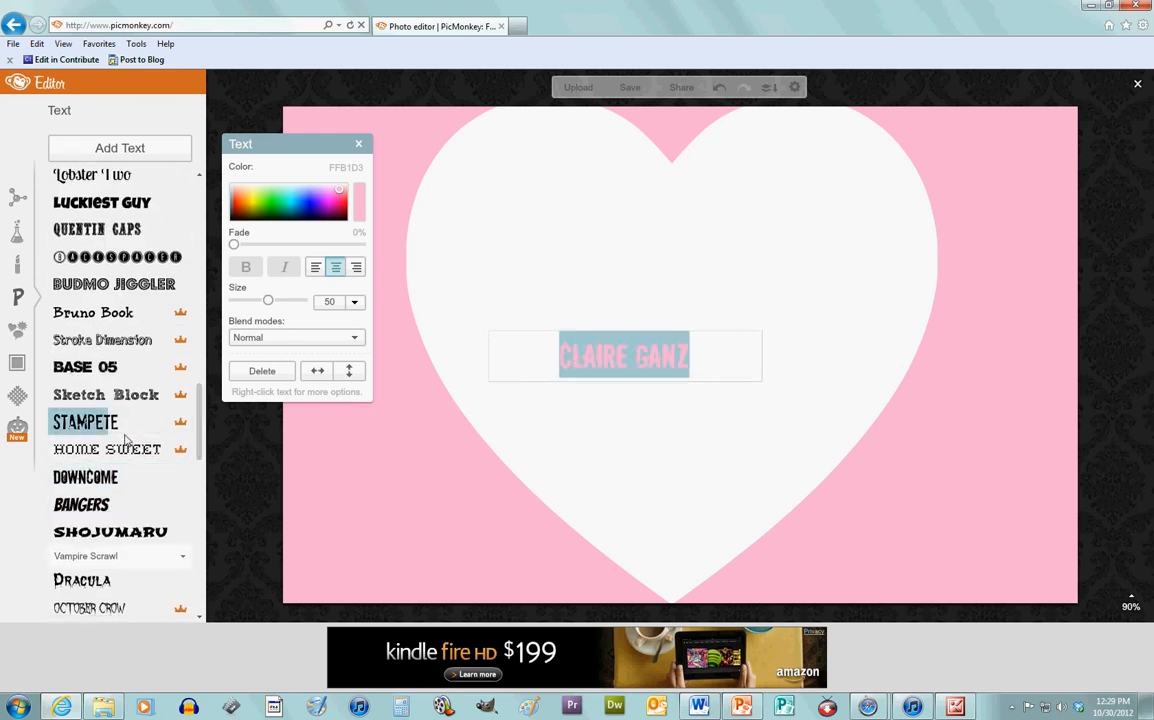
{"action": "left_click_drag", "start_coordinate": [199, 443], "coordinate": [197, 370]}
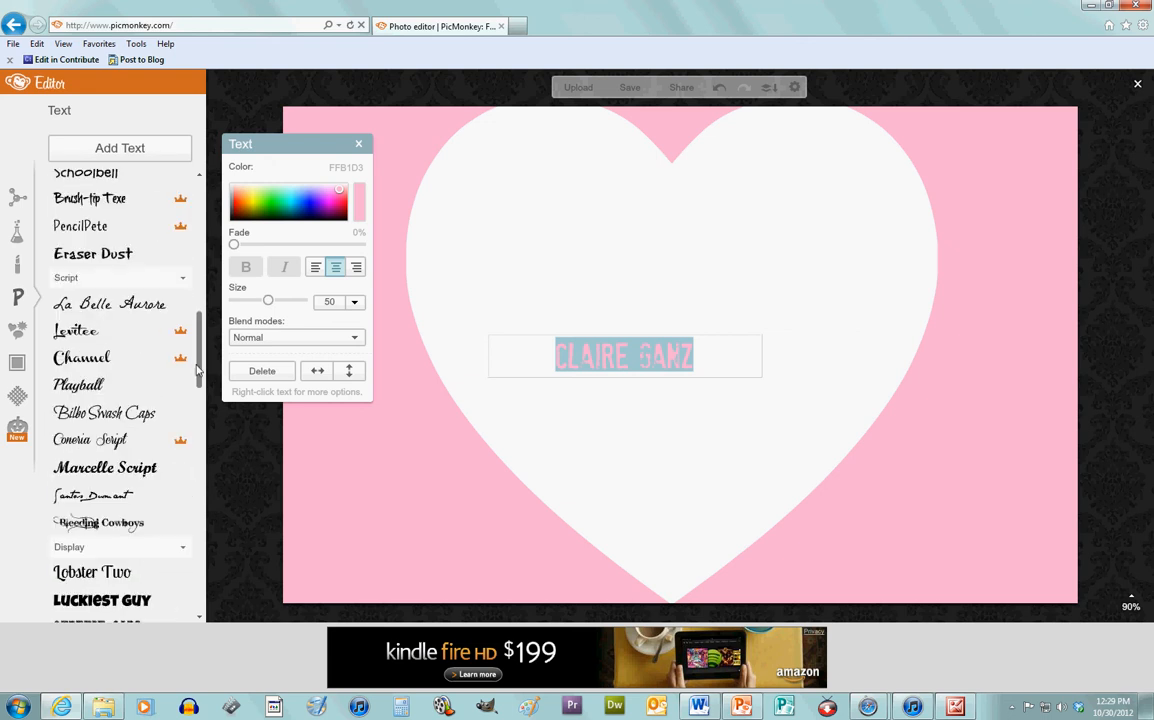
{"action": "left_click", "coordinate": [111, 358]}
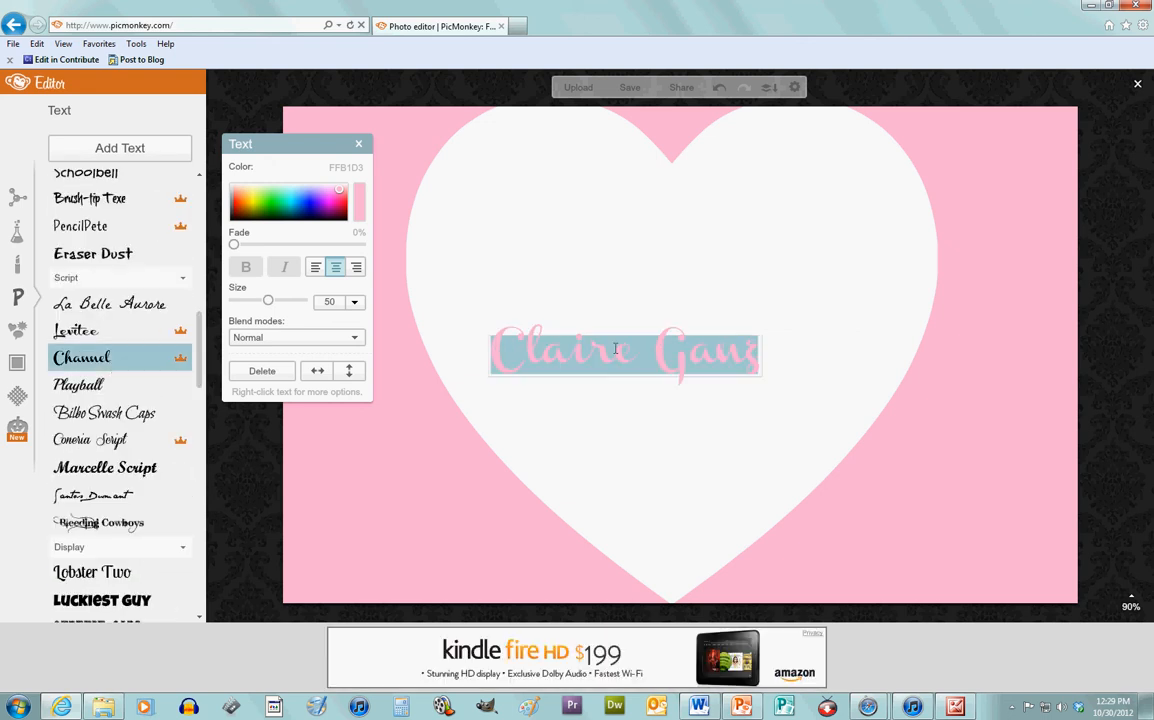
Step: Enlarge the name text to about size 69 and move it to the top of the heart
{"action": "left_click", "coordinate": [762, 361]}
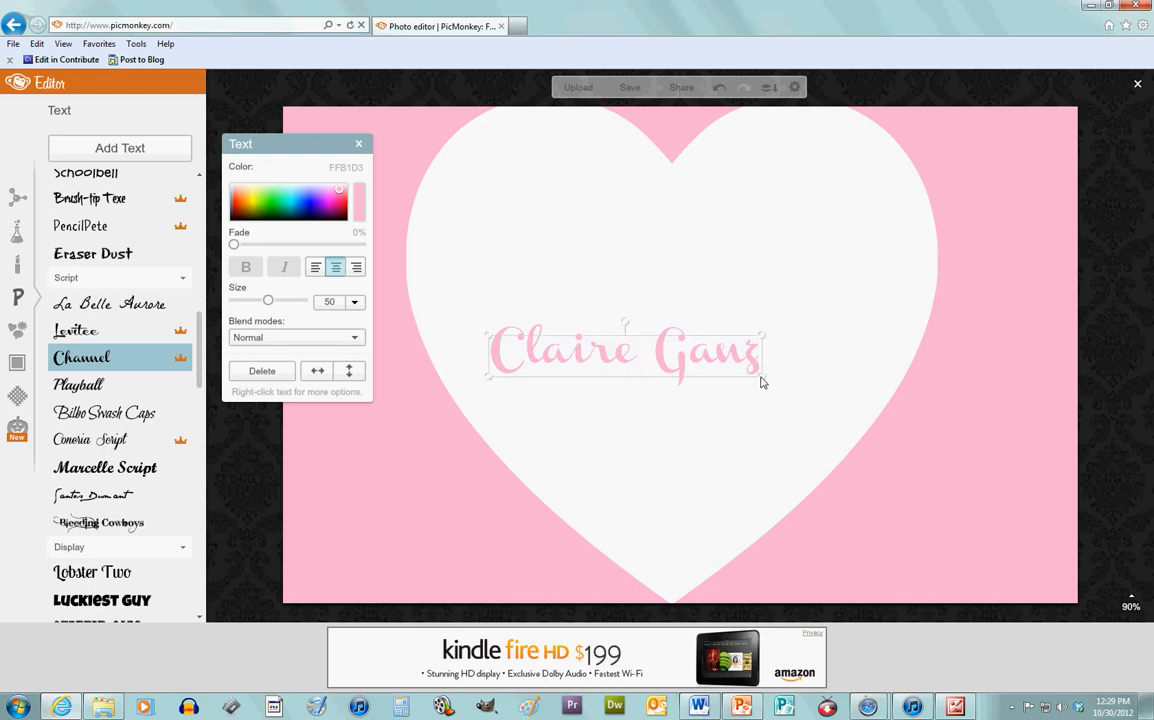
{"action": "left_click_drag", "start_coordinate": [762, 382], "coordinate": [871, 430]}
{"action": "left_click_drag", "start_coordinate": [762, 389], "coordinate": [752, 217]}
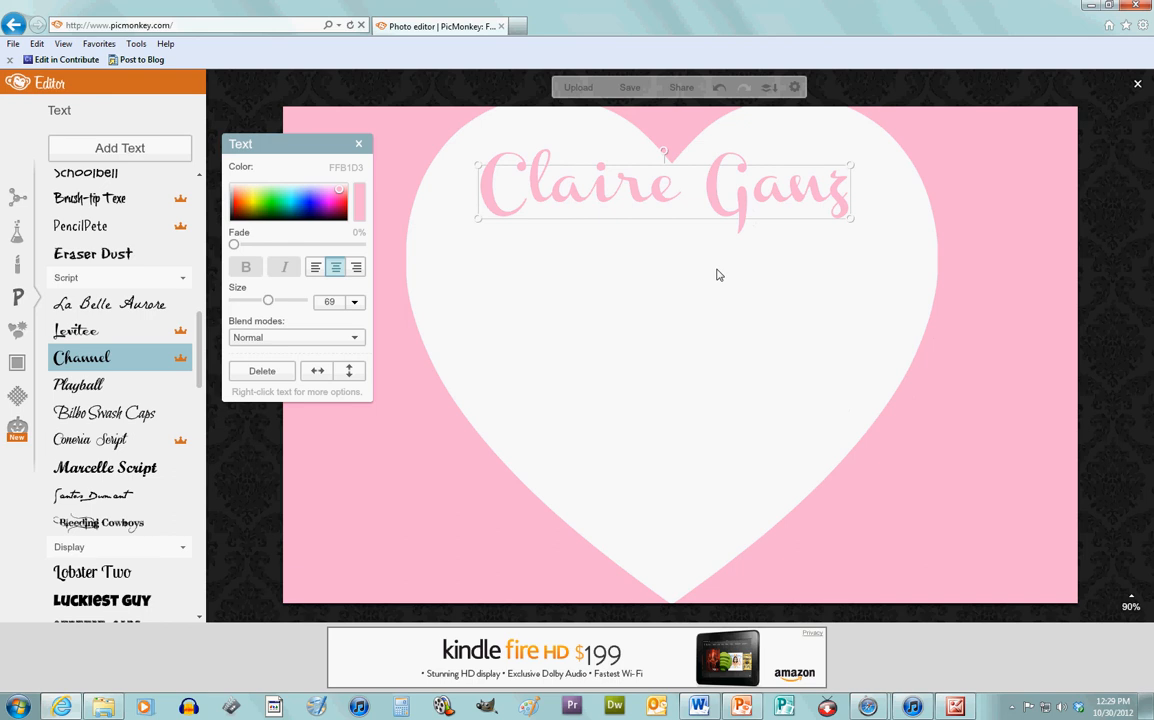
{"action": "left_click", "coordinate": [716, 275]}
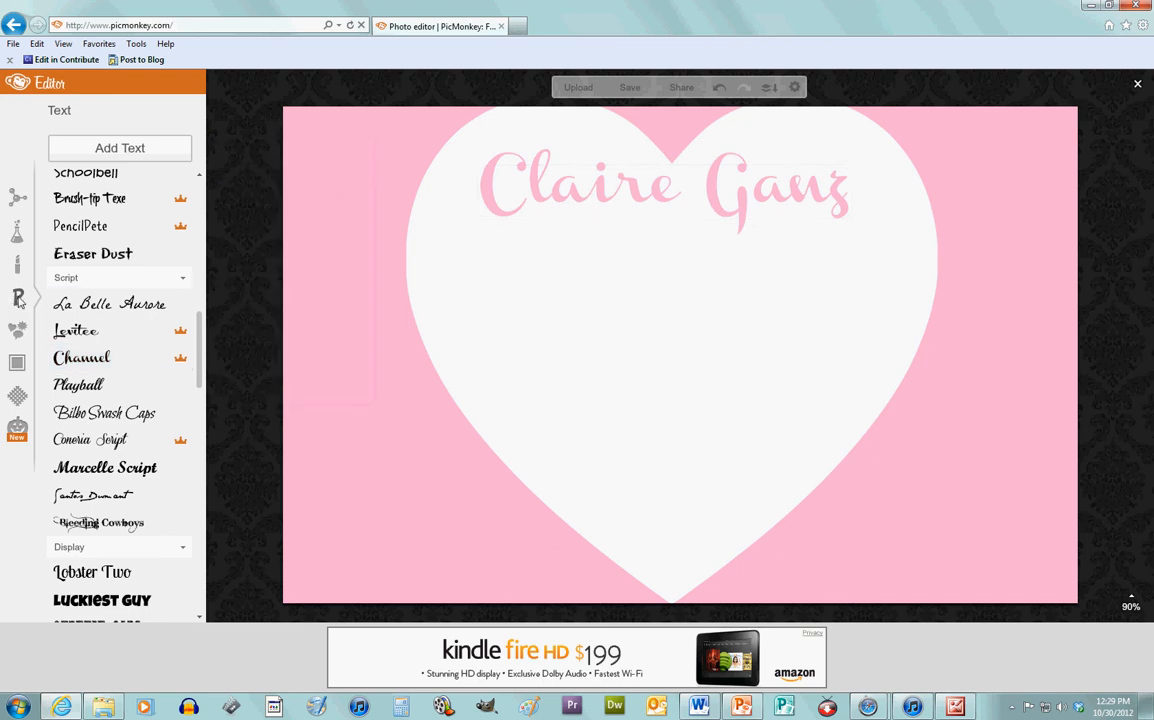
Step: Add a second text box in the heart reading "Beautiful, Girly, and Fun!"
{"action": "left_click", "coordinate": [123, 150]}
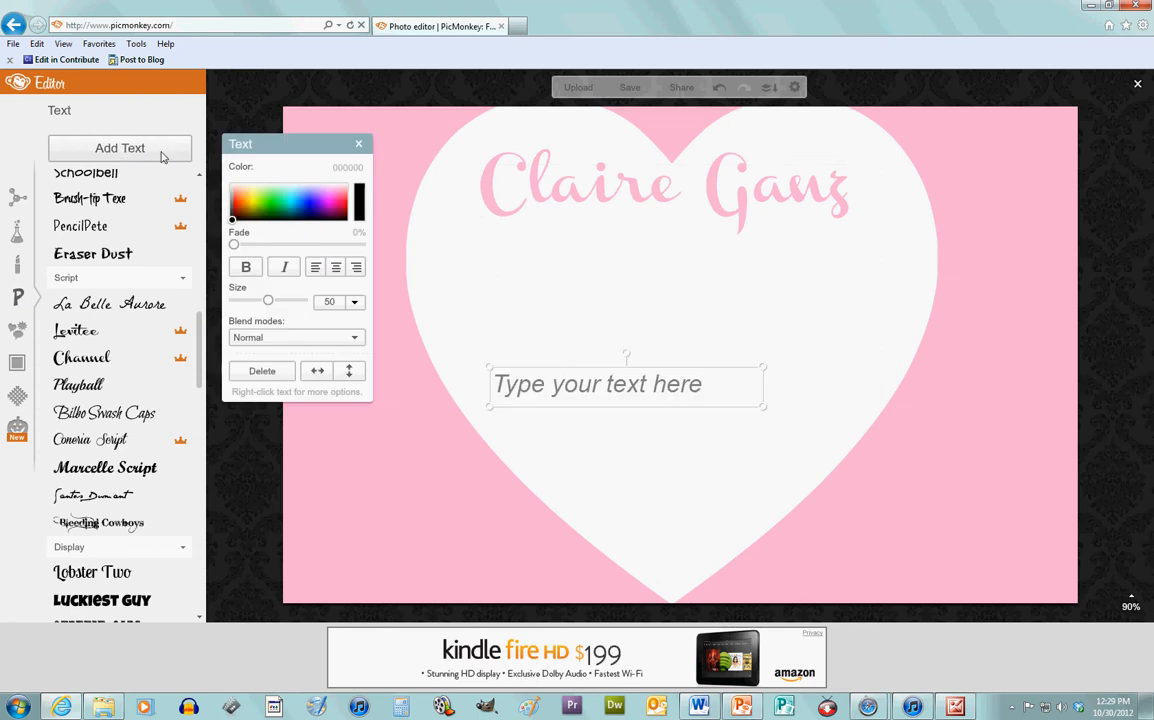
{"action": "left_click", "coordinate": [527, 404]}
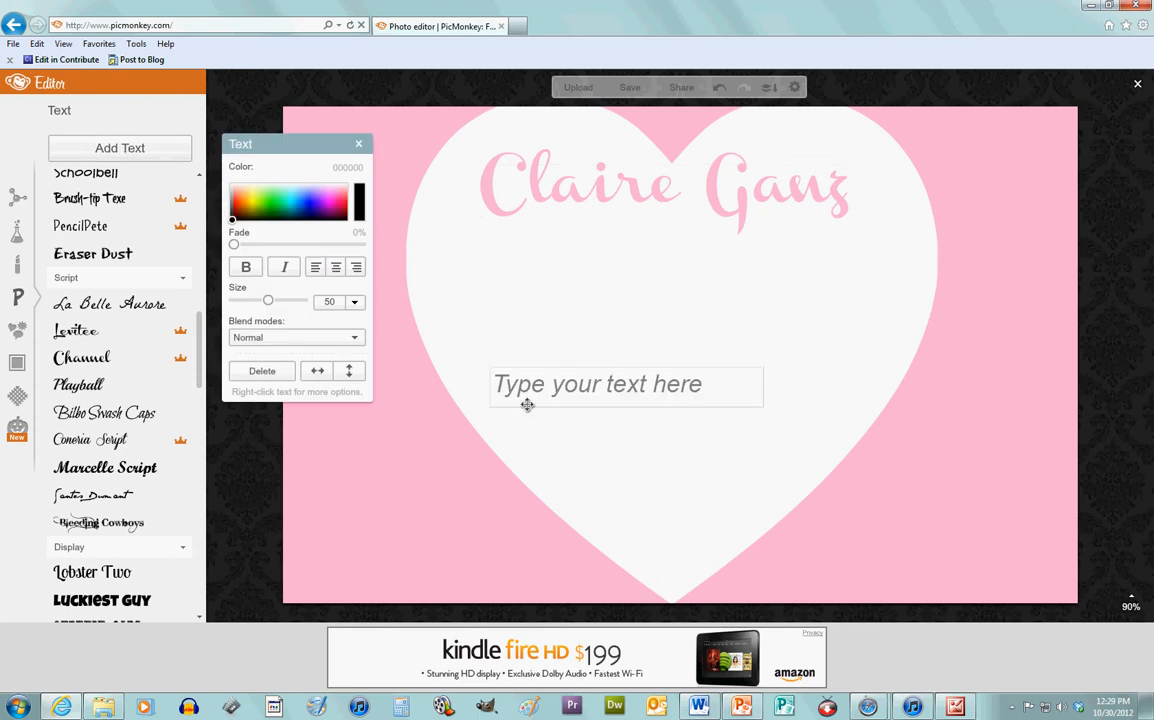
{"action": "type", "text": "Beaut"}
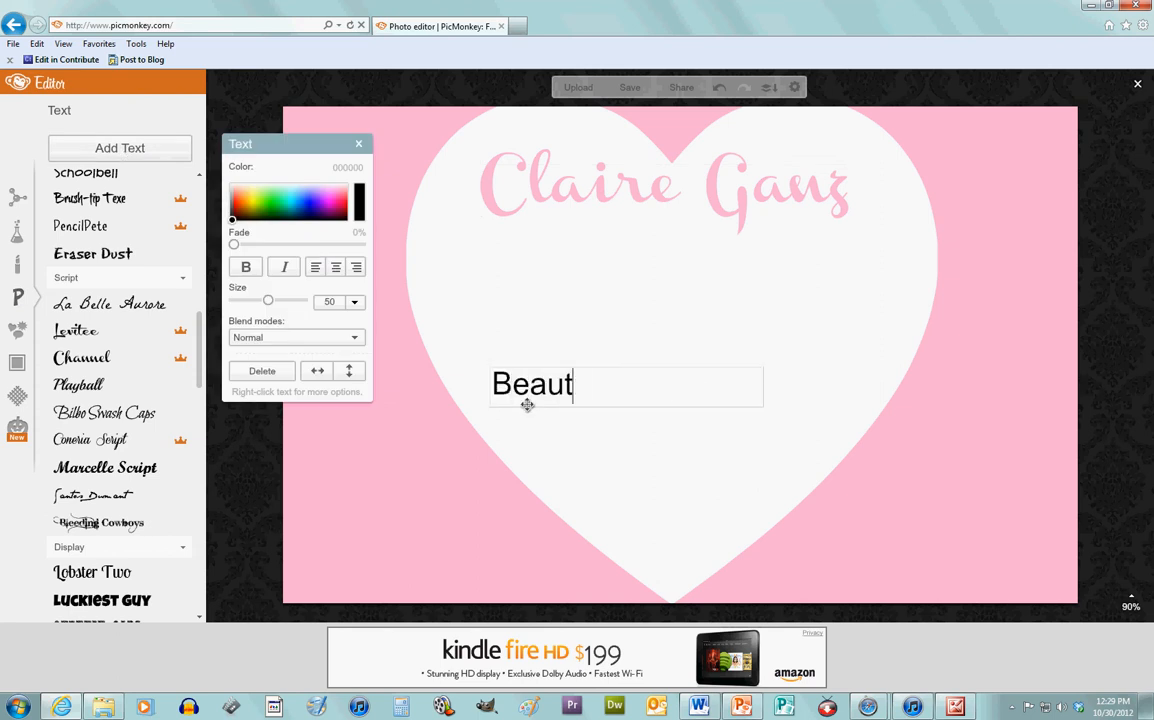
{"action": "type", "text": "iful, G"}
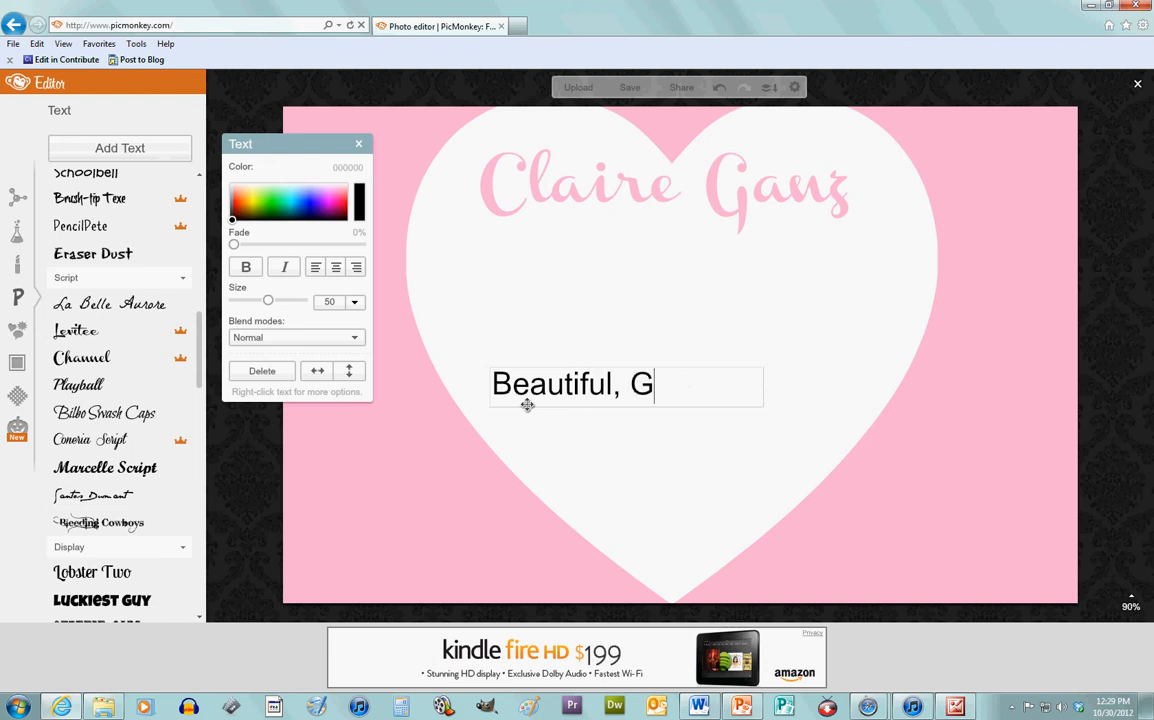
{"action": "type", "text": "irly, "}
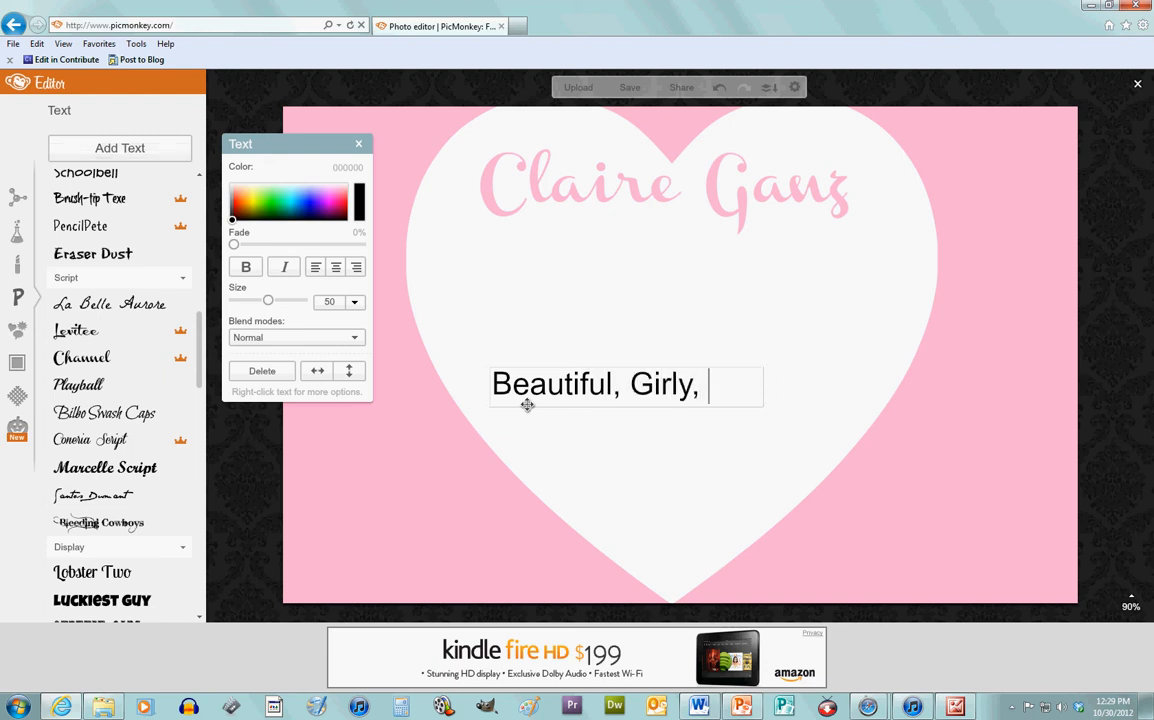
{"action": "type", "text": "and Fun!"}
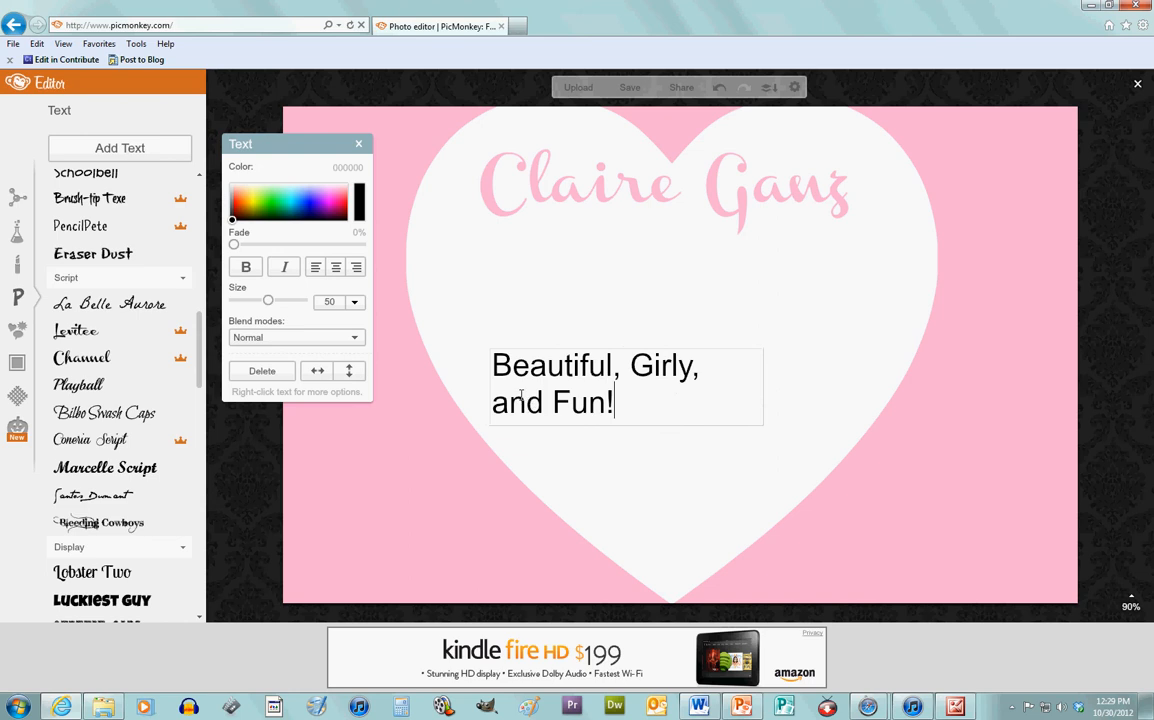
Step: Format the tagline as centre-aligned, in pink FFB1D3 and the La Belle Aurore font
{"action": "left_click_drag", "start_coordinate": [624, 415], "coordinate": [493, 366]}
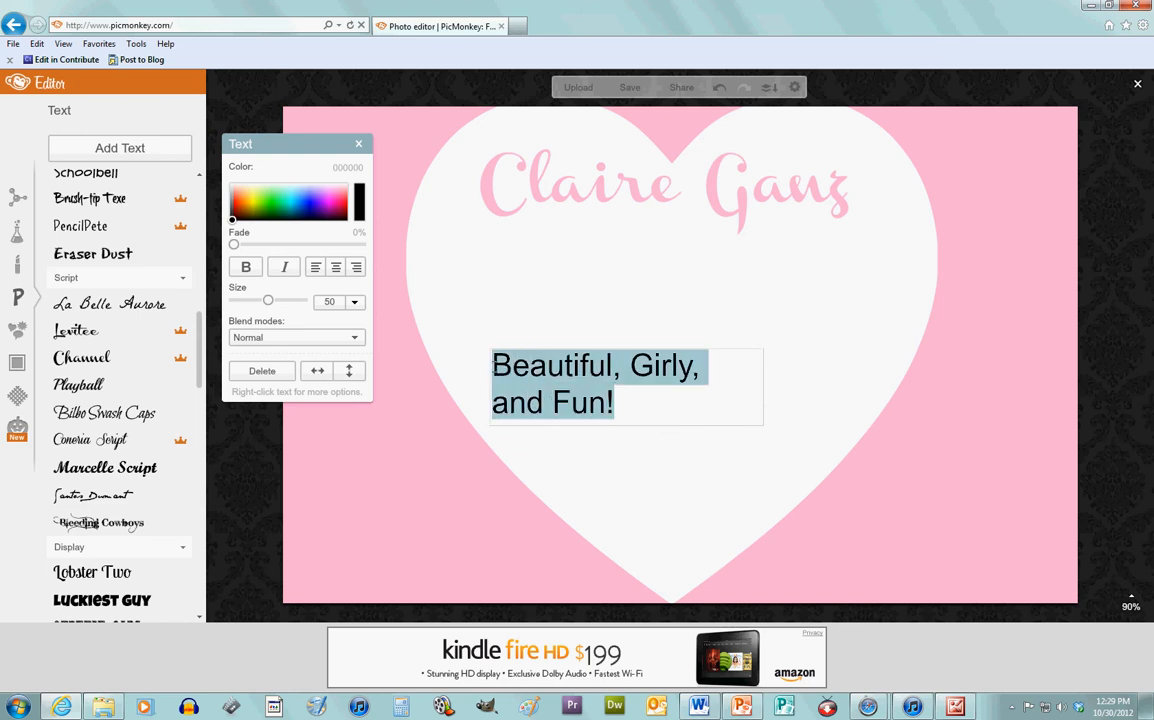
{"action": "left_click", "coordinate": [336, 267]}
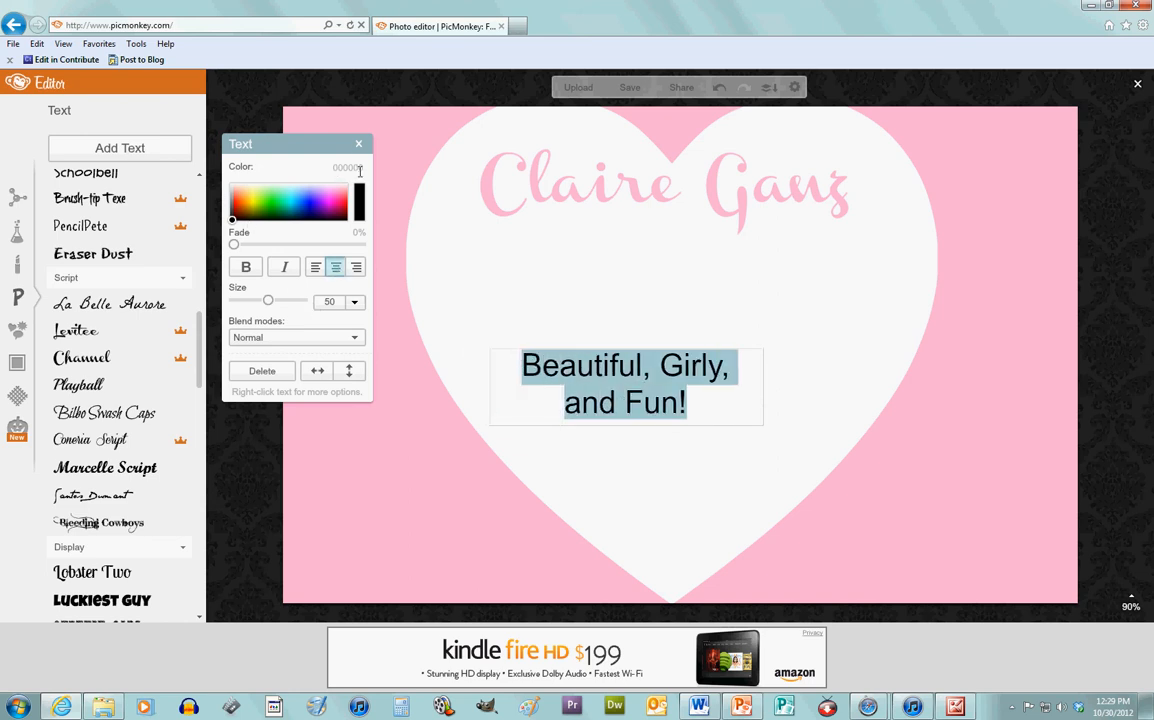
{"action": "double_click", "coordinate": [360, 171]}
{"action": "key", "text": "Return"}
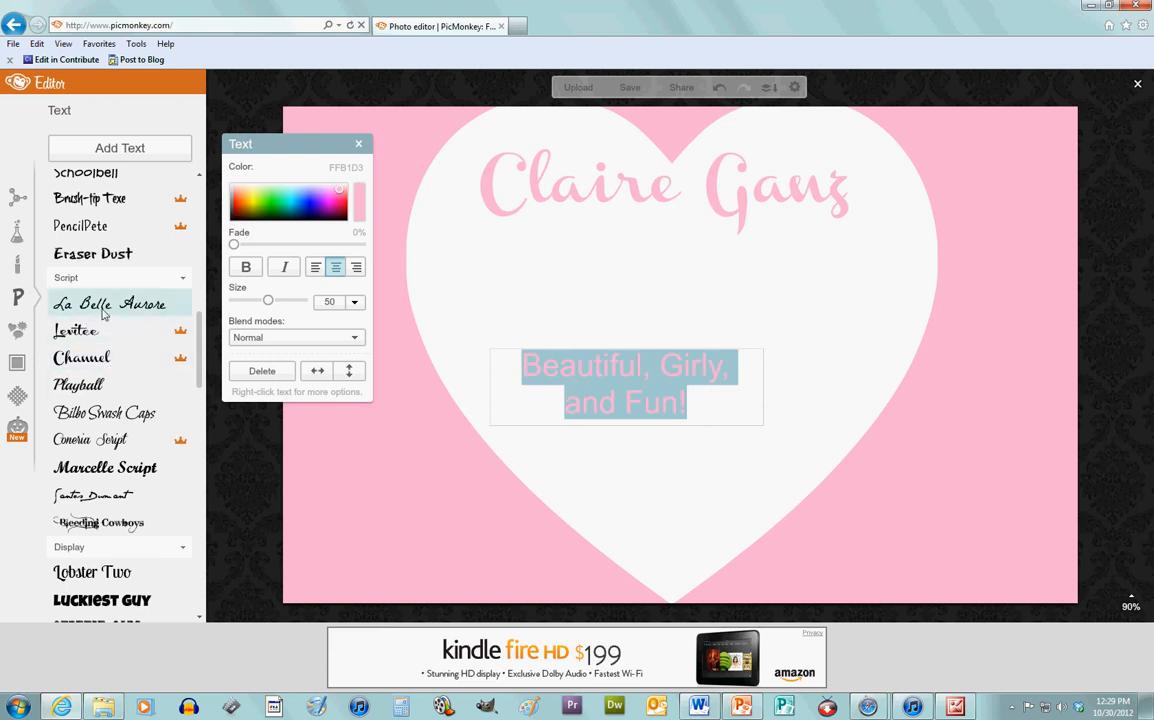
{"action": "left_click", "coordinate": [97, 367]}
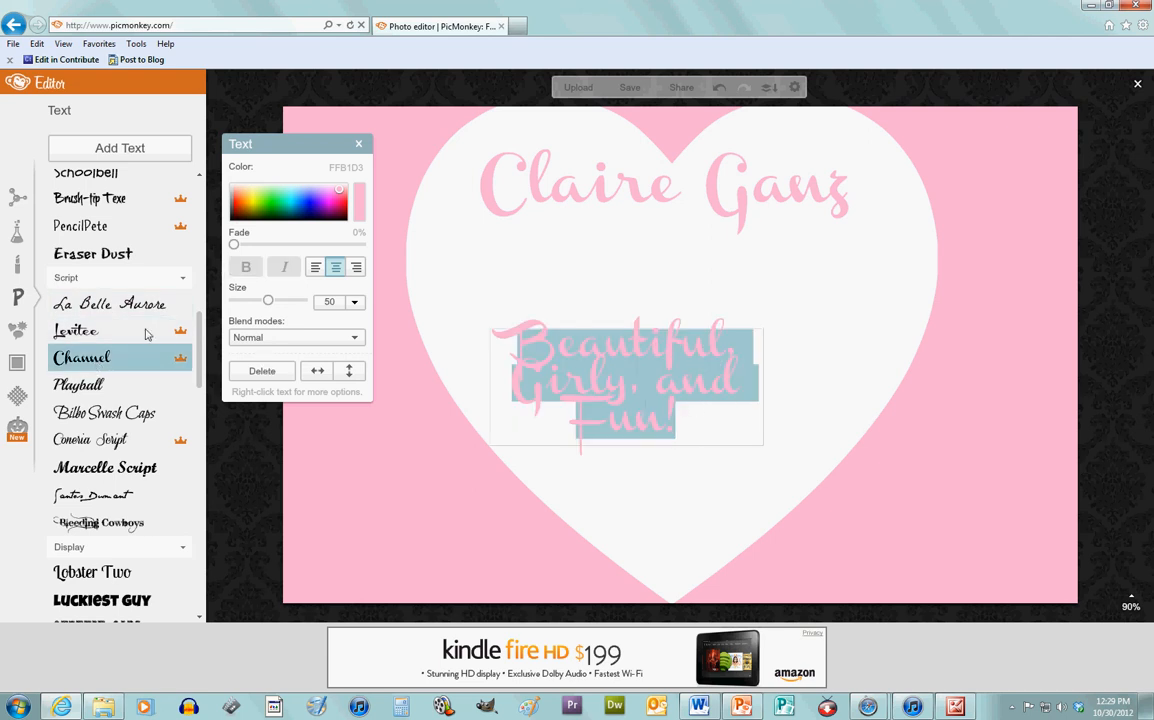
{"action": "left_click", "coordinate": [125, 306]}
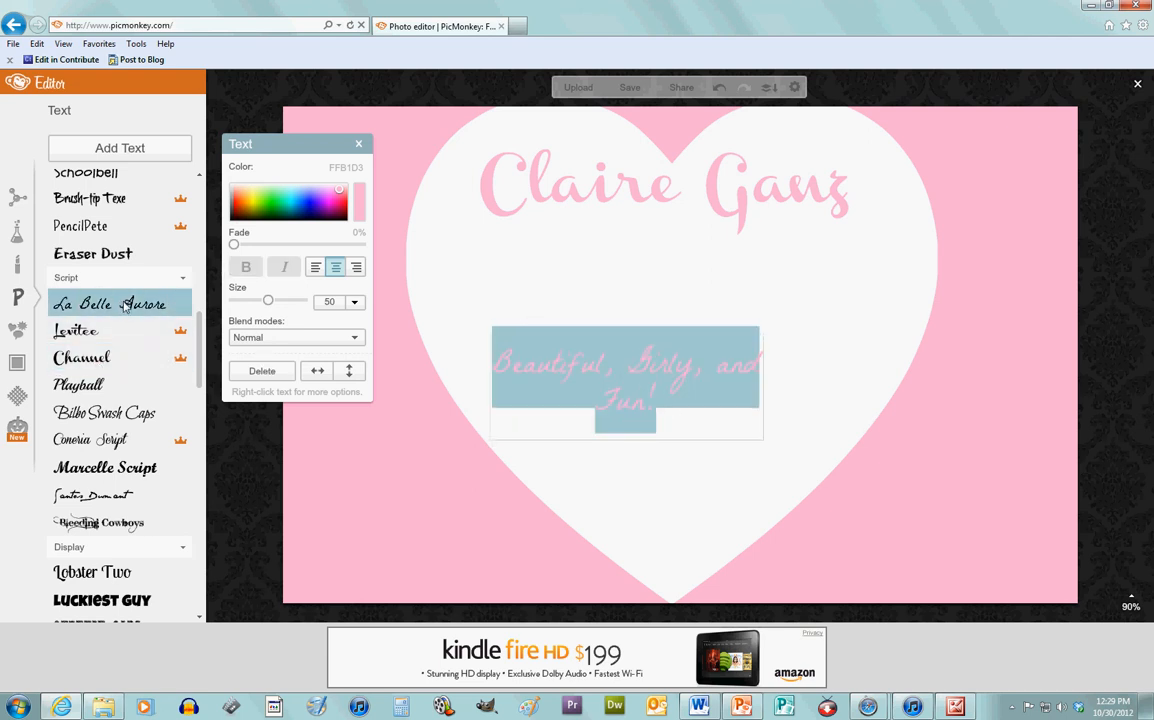
Step: Shrink the tagline to about size 35 and place it just beneath the name
{"action": "left_click", "coordinate": [762, 446]}
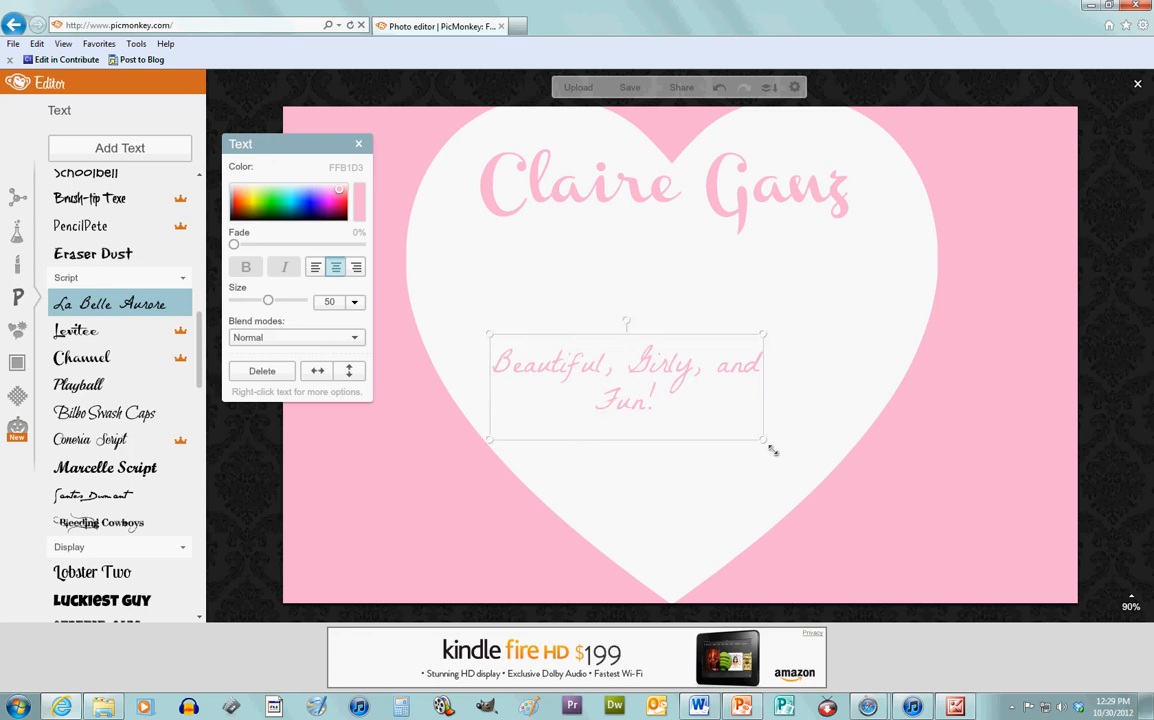
{"action": "left_click_drag", "start_coordinate": [772, 450], "coordinate": [695, 418]}
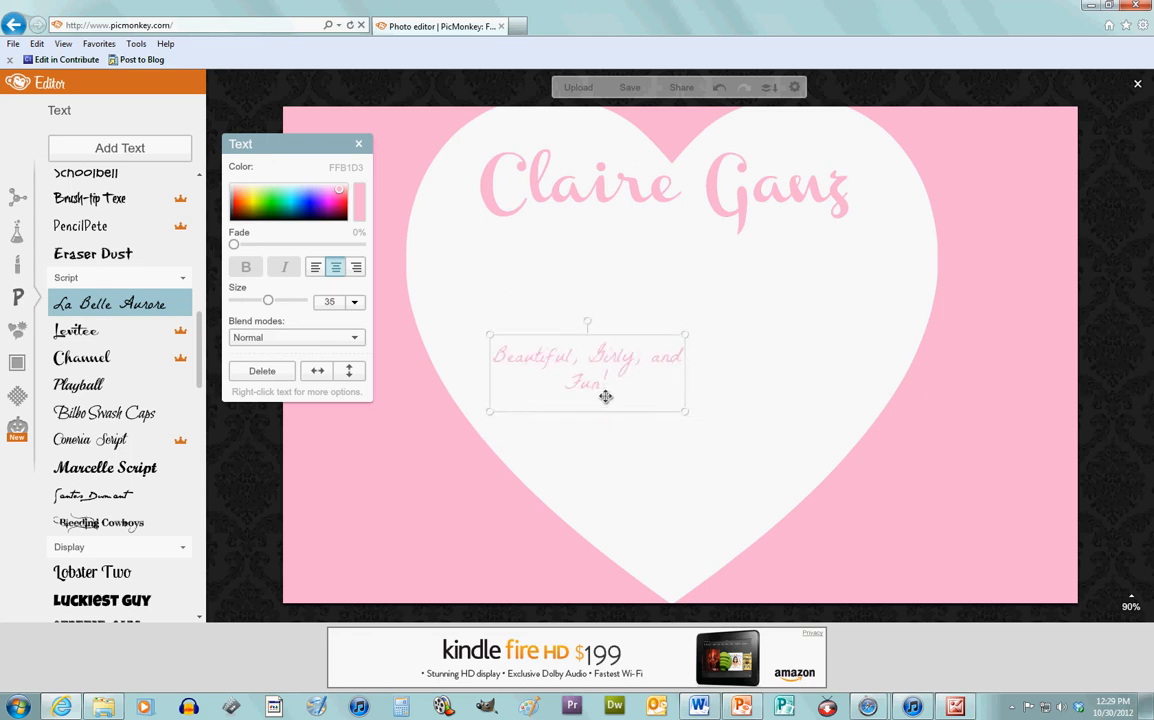
{"action": "left_click_drag", "start_coordinate": [605, 397], "coordinate": [700, 274]}
{"action": "left_click", "coordinate": [661, 328]}
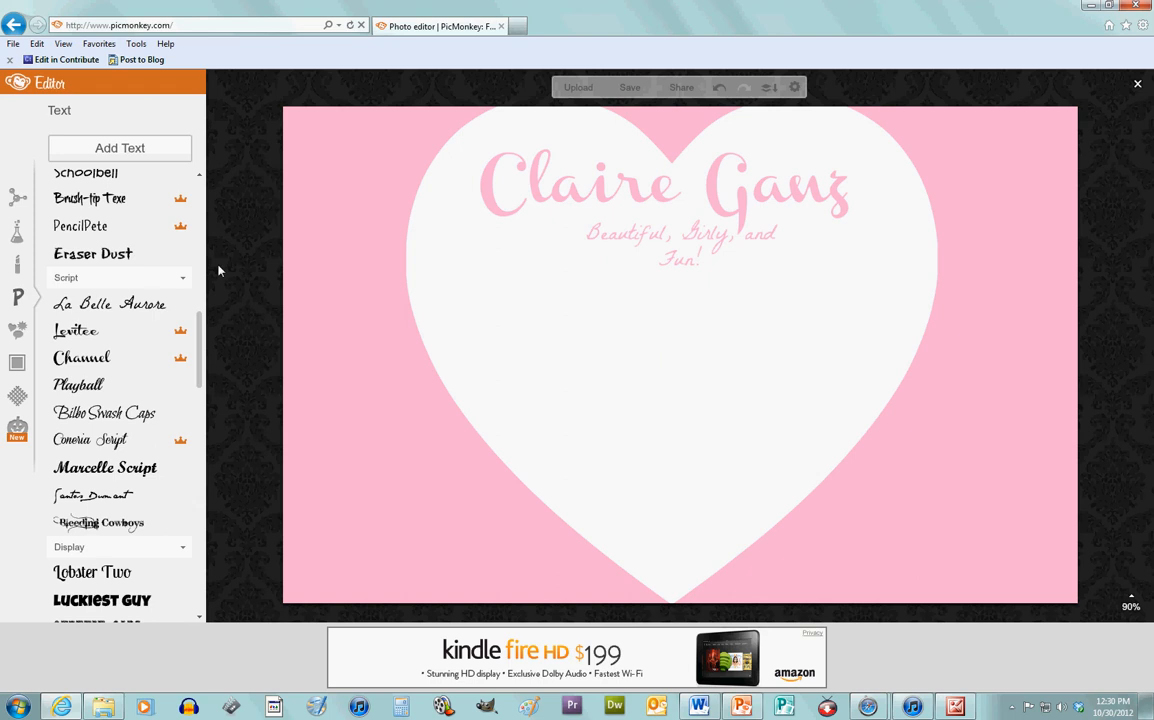
Step: Start uploading an own-image overlay and browse through Documents, Beginning Drama and 1st Semester to the folder with the person's pictures
{"action": "left_click", "coordinate": [18, 335]}
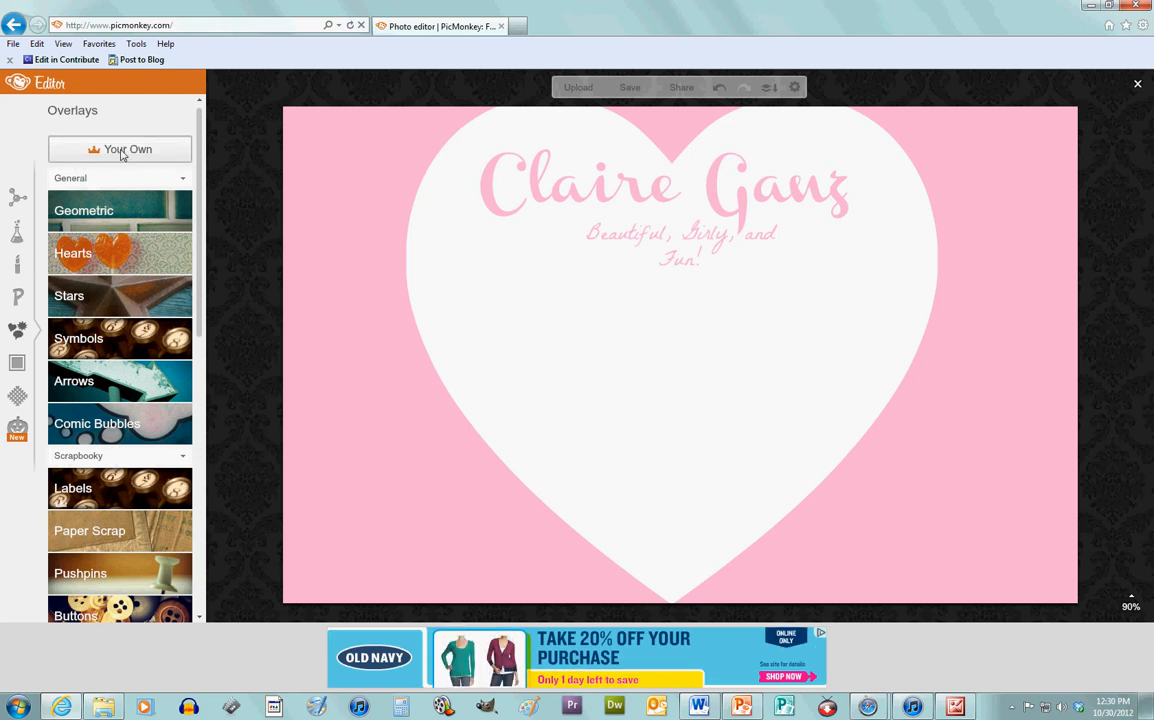
{"action": "left_click", "coordinate": [122, 152]}
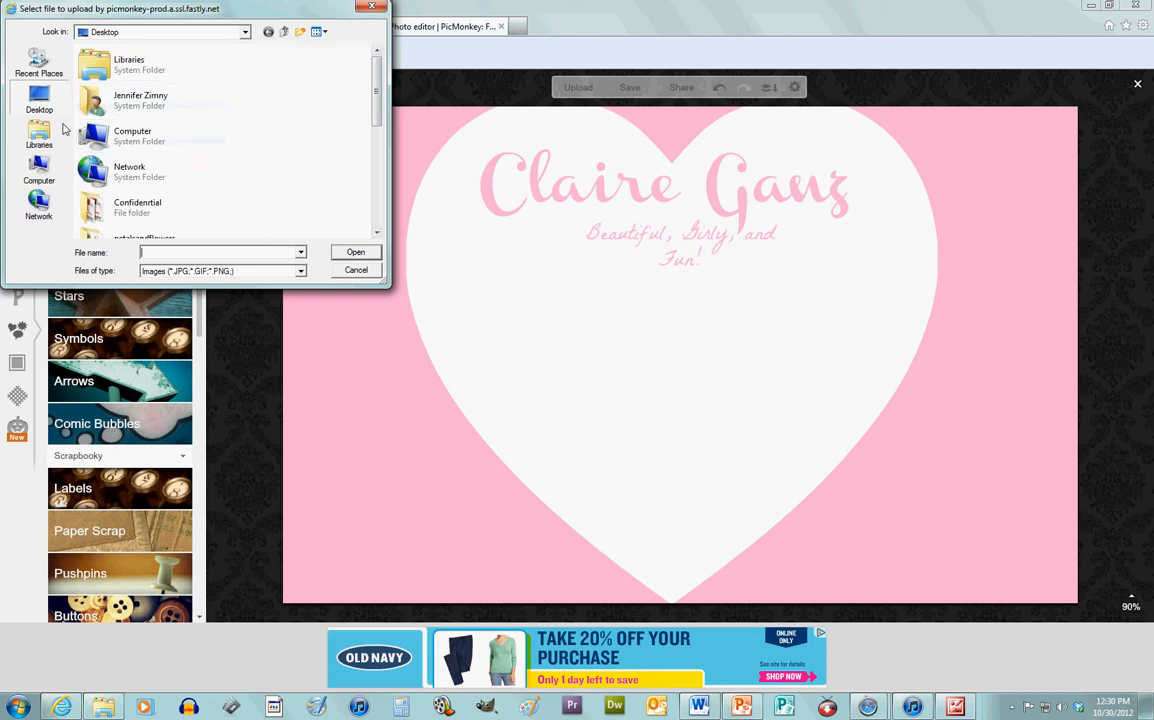
{"action": "left_click", "coordinate": [39, 143]}
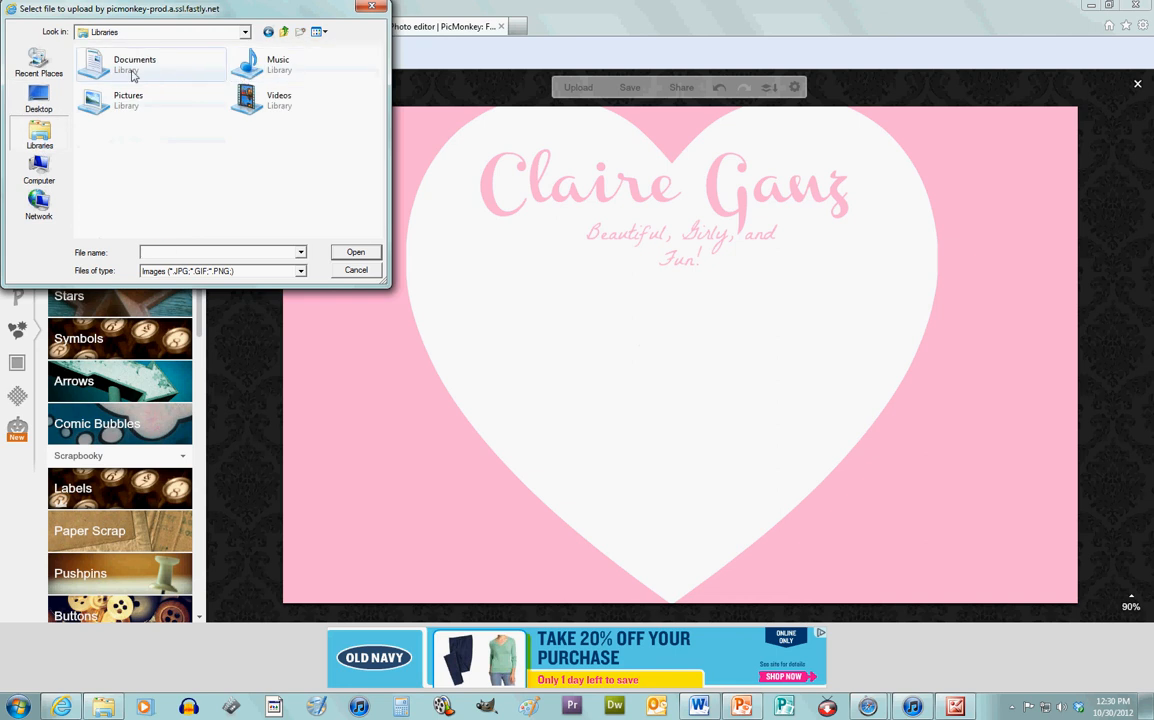
{"action": "double_click", "coordinate": [135, 75]}
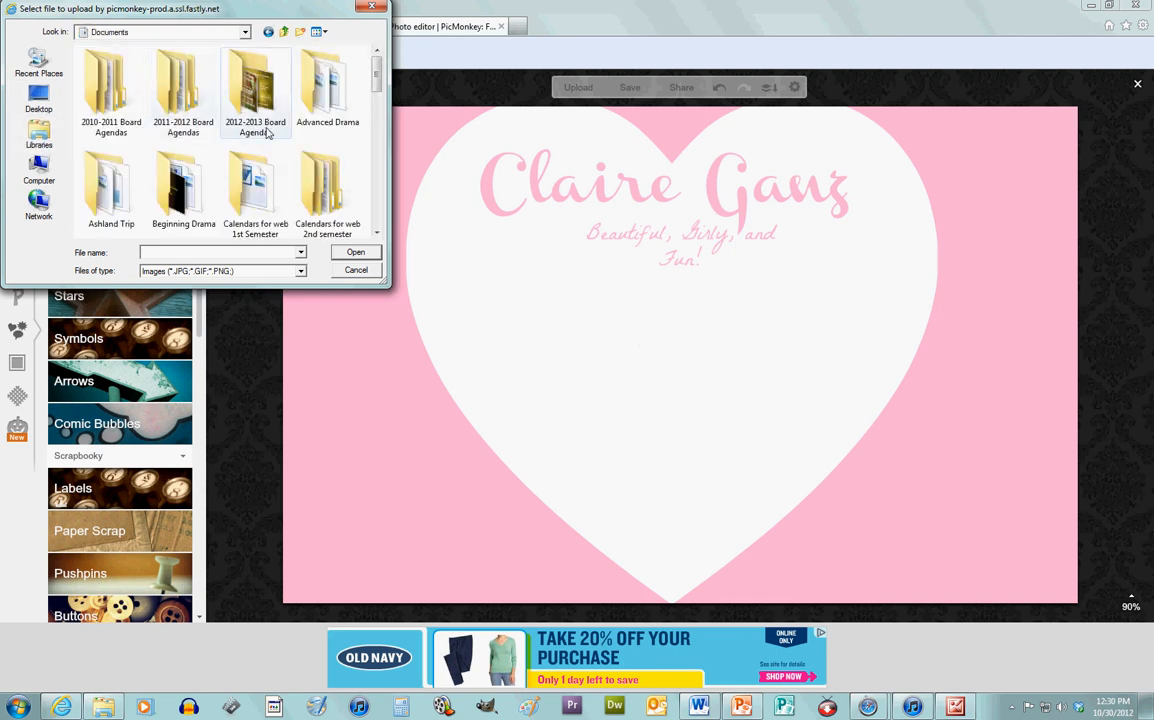
{"action": "scroll", "coordinate": [378, 95], "scroll_direction": "down", "scroll_amount": 1}
{"action": "double_click", "coordinate": [183, 115]}
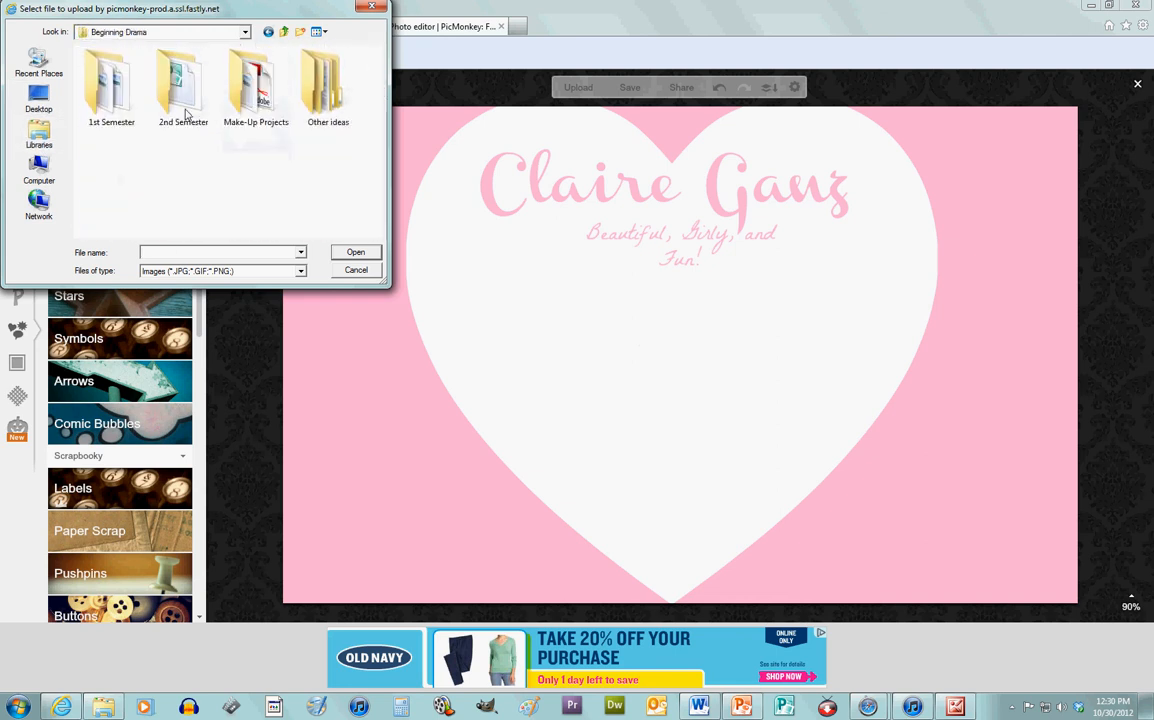
{"action": "double_click", "coordinate": [110, 112]}
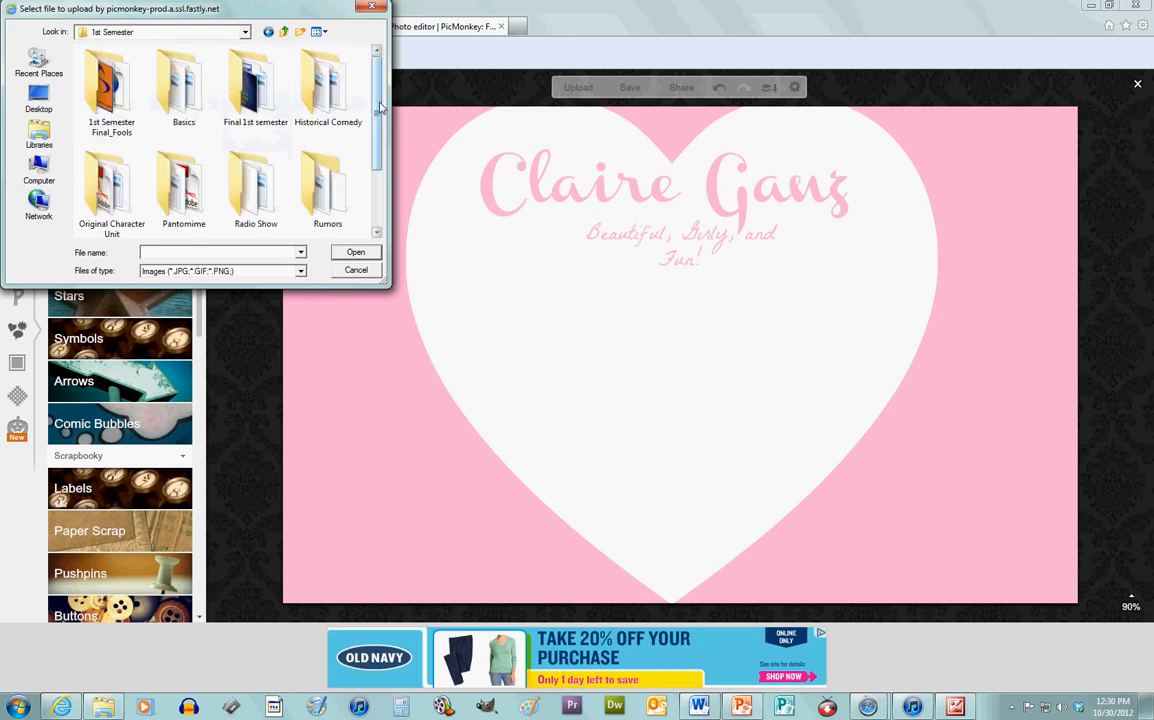
{"action": "scroll", "coordinate": [377, 145], "scroll_direction": "down", "scroll_amount": 1}
{"action": "scroll", "coordinate": [377, 145], "scroll_direction": "up", "scroll_amount": 1}
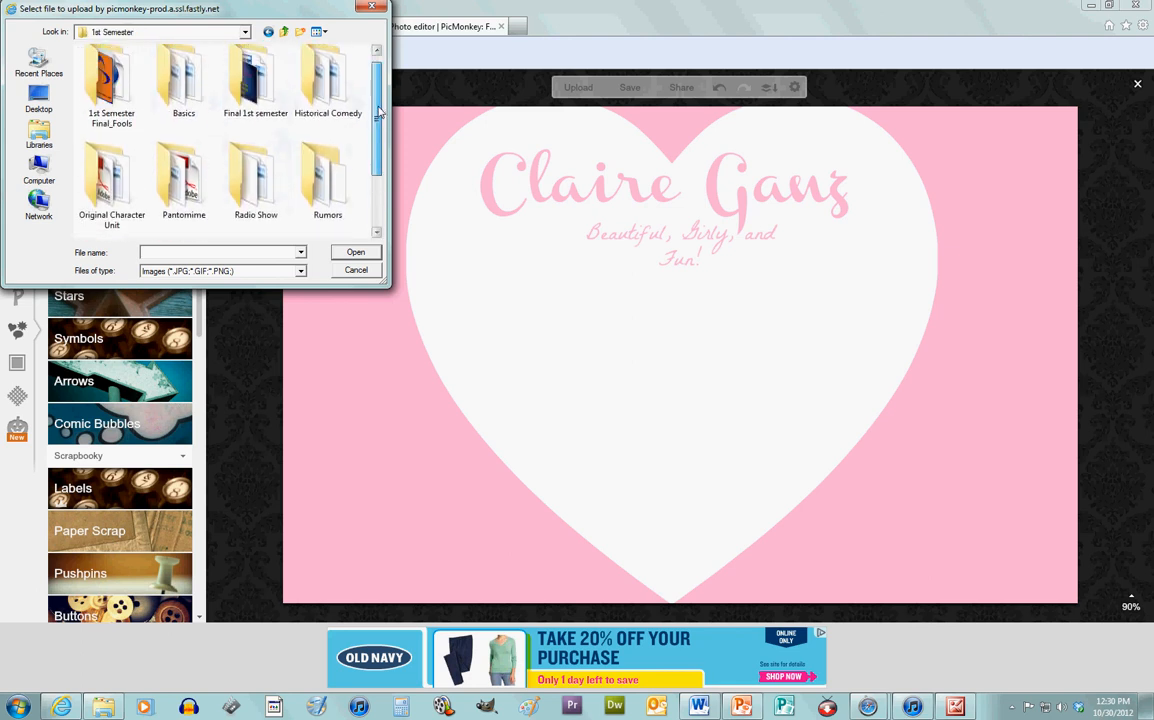
{"action": "double_click", "coordinate": [328, 172]}
{"action": "double_click", "coordinate": [108, 92]}
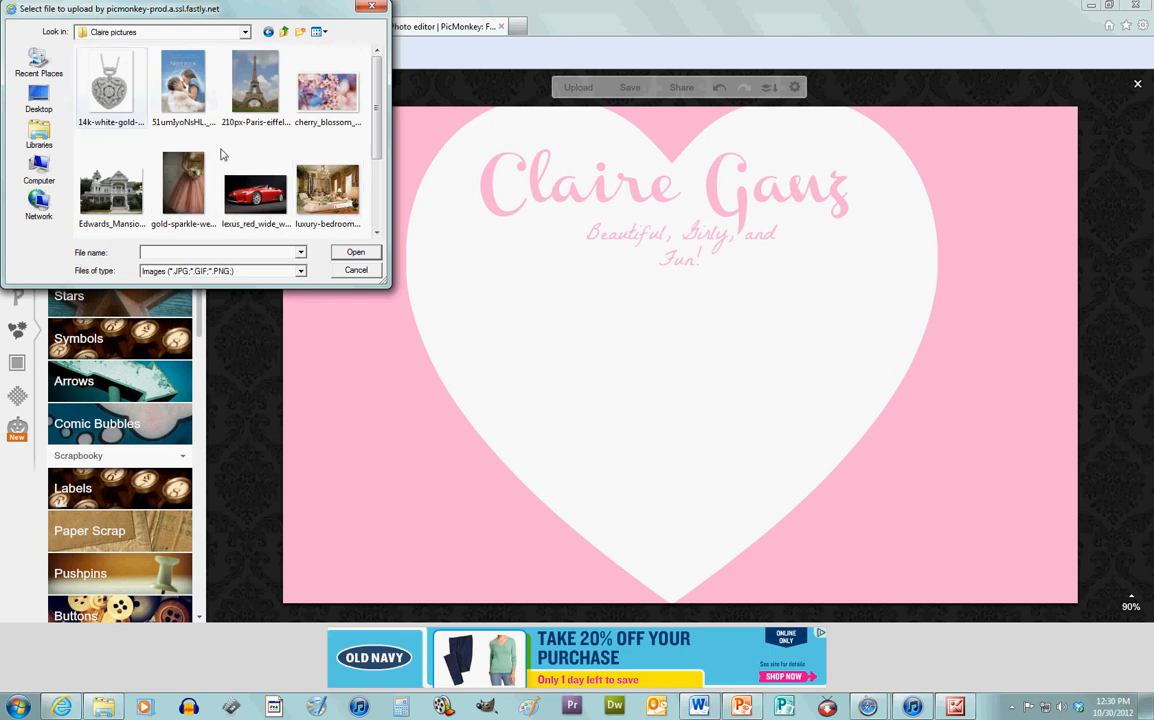
Step: Add gold-sparkle-wedding-dress.jpg to the canvas as an overlay
{"action": "scroll", "coordinate": [377, 88], "scroll_direction": "down", "scroll_amount": 1}
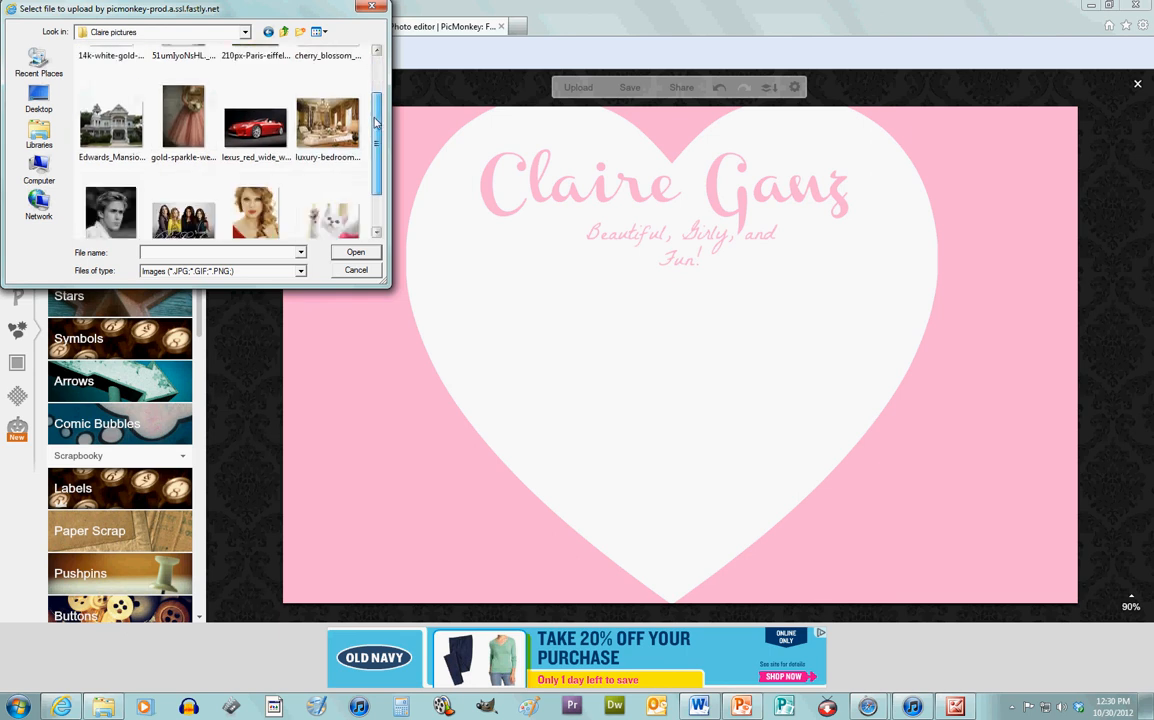
{"action": "left_click", "coordinate": [167, 121]}
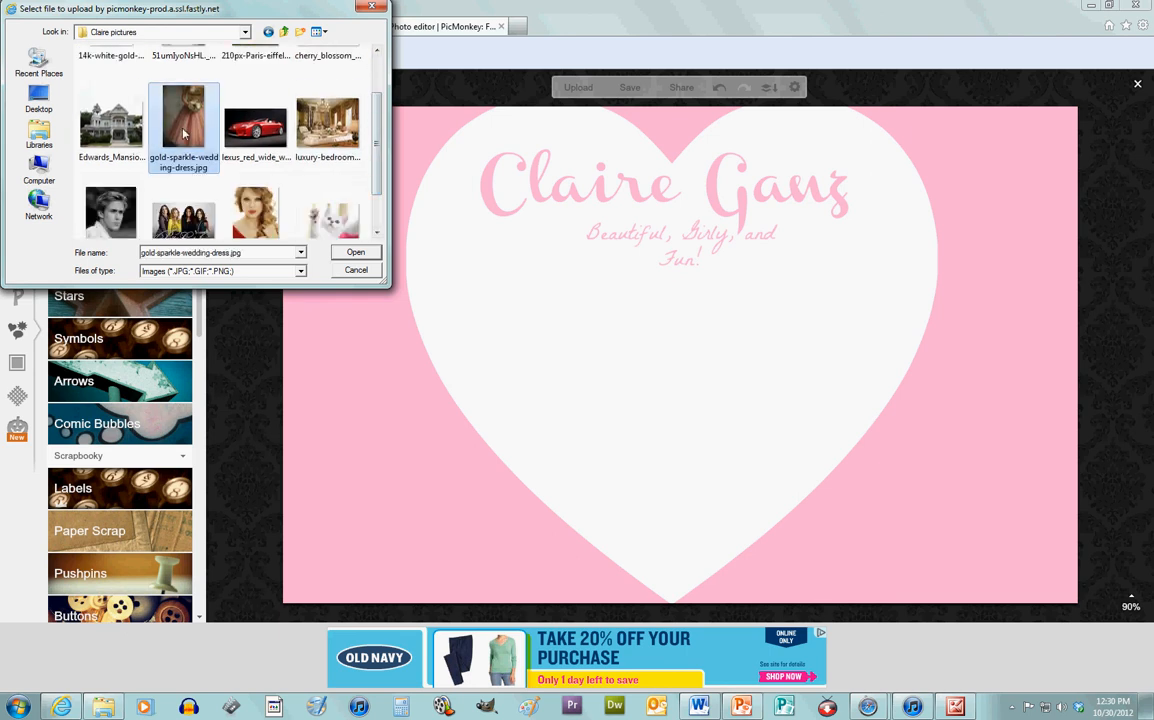
{"action": "double_click", "coordinate": [180, 125]}
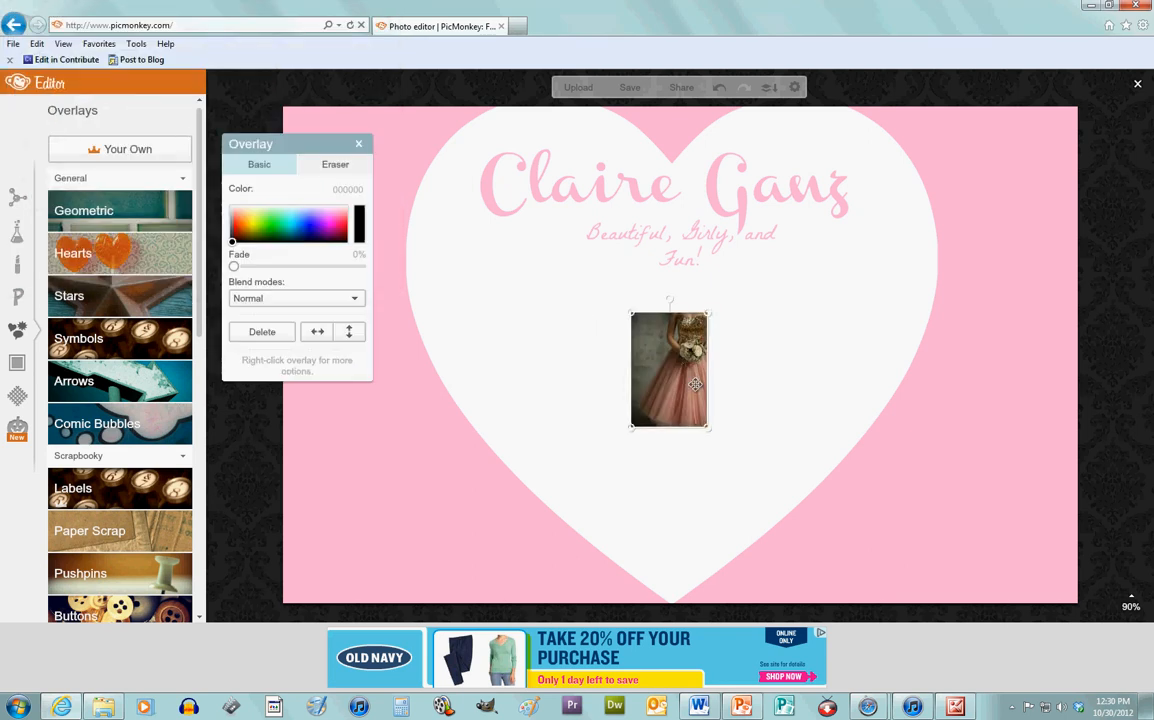
Step: Shrink the dress picture slightly and place it in the heart's upper-left area, below the start of the name
{"action": "left_click_drag", "start_coordinate": [695, 384], "coordinate": [515, 296]}
{"action": "mouse_move", "coordinate": [537, 347]}
{"action": "left_mouse_down"}
{"action": "mouse_move", "coordinate": [518, 327]}
{"action": "mouse_move", "coordinate": [721, 500]}
{"action": "mouse_move", "coordinate": [519, 331]}
{"action": "mouse_move", "coordinate": [530, 340]}
{"action": "left_mouse_up"}
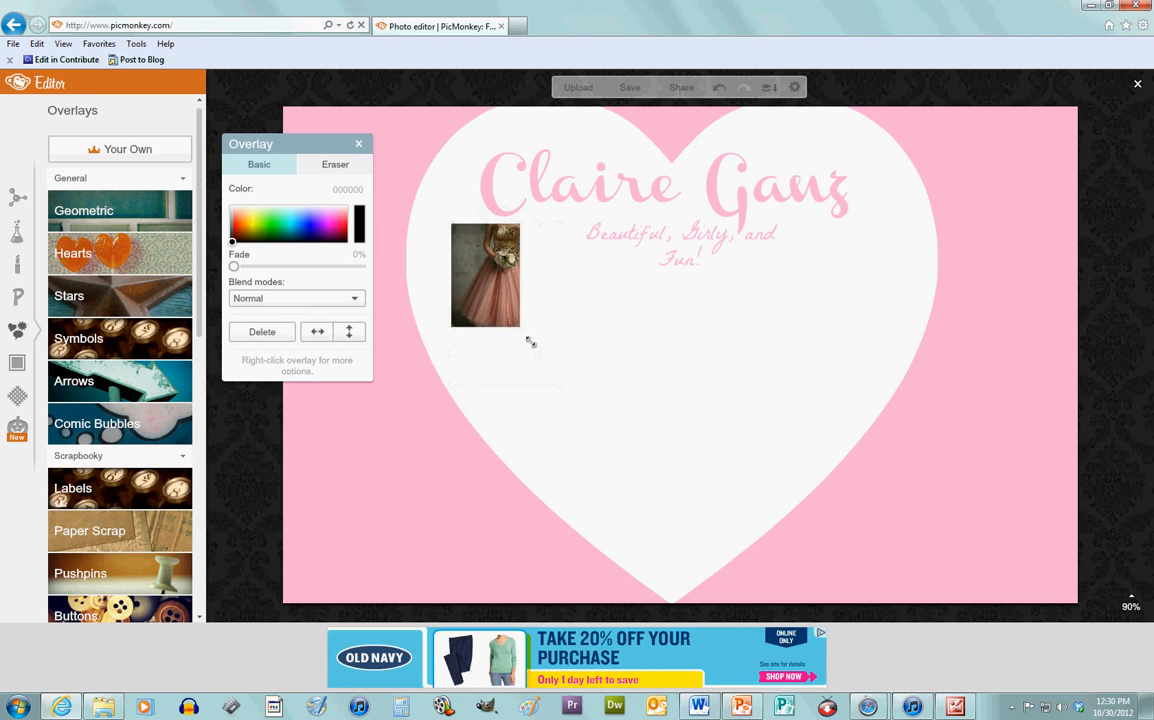
{"action": "left_click_drag", "start_coordinate": [487, 283], "coordinate": [481, 282]}
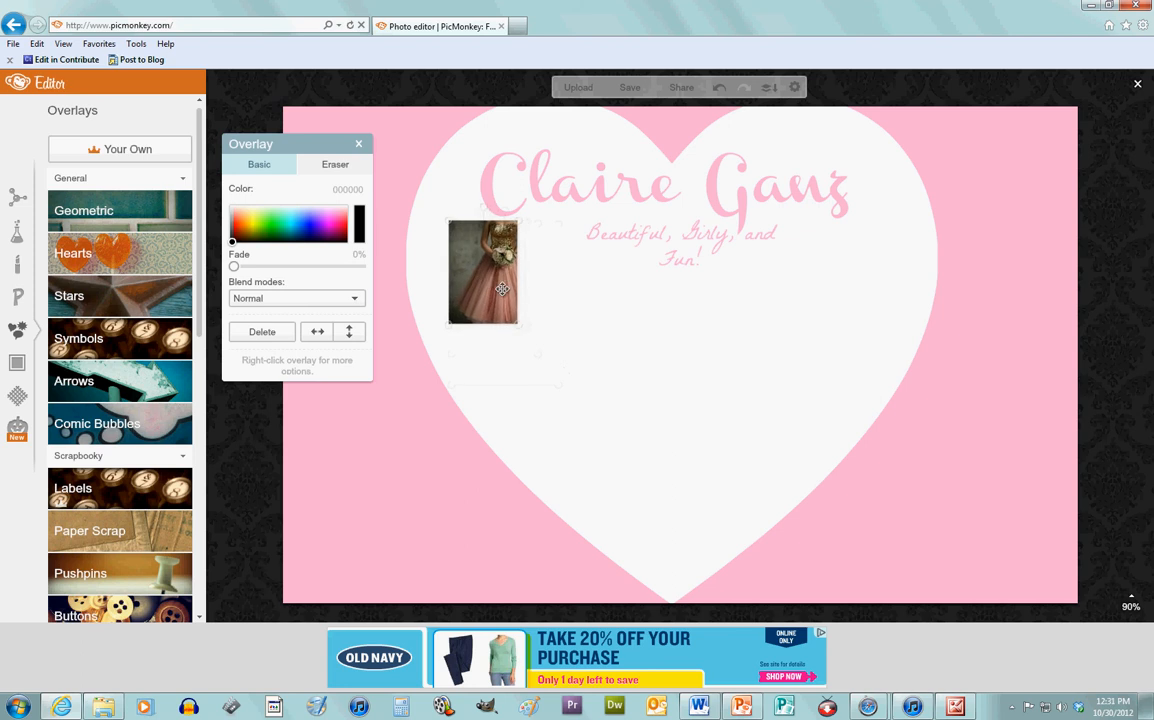
Step: Start uploading another own-image overlay and browse through Documents, Beginning Drama, 1st Semester and Rumors to the person's pictures folder
{"action": "left_click", "coordinate": [569, 304]}
{"action": "left_click", "coordinate": [130, 150]}
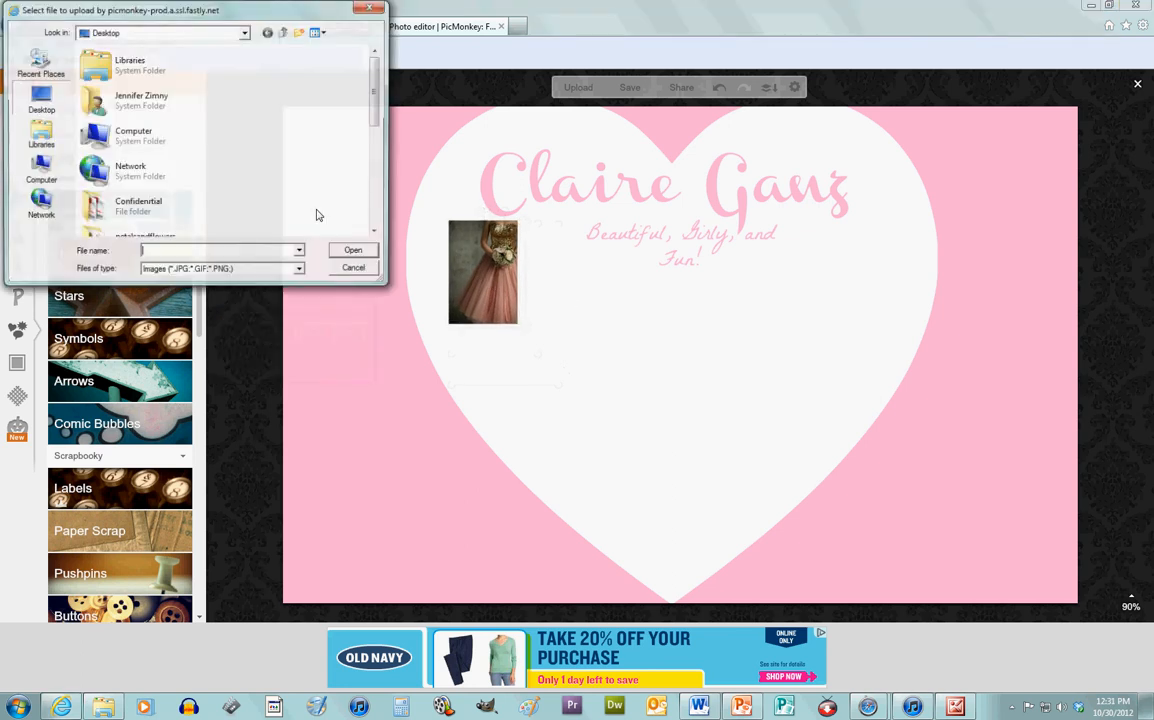
{"action": "double_click", "coordinate": [108, 73]}
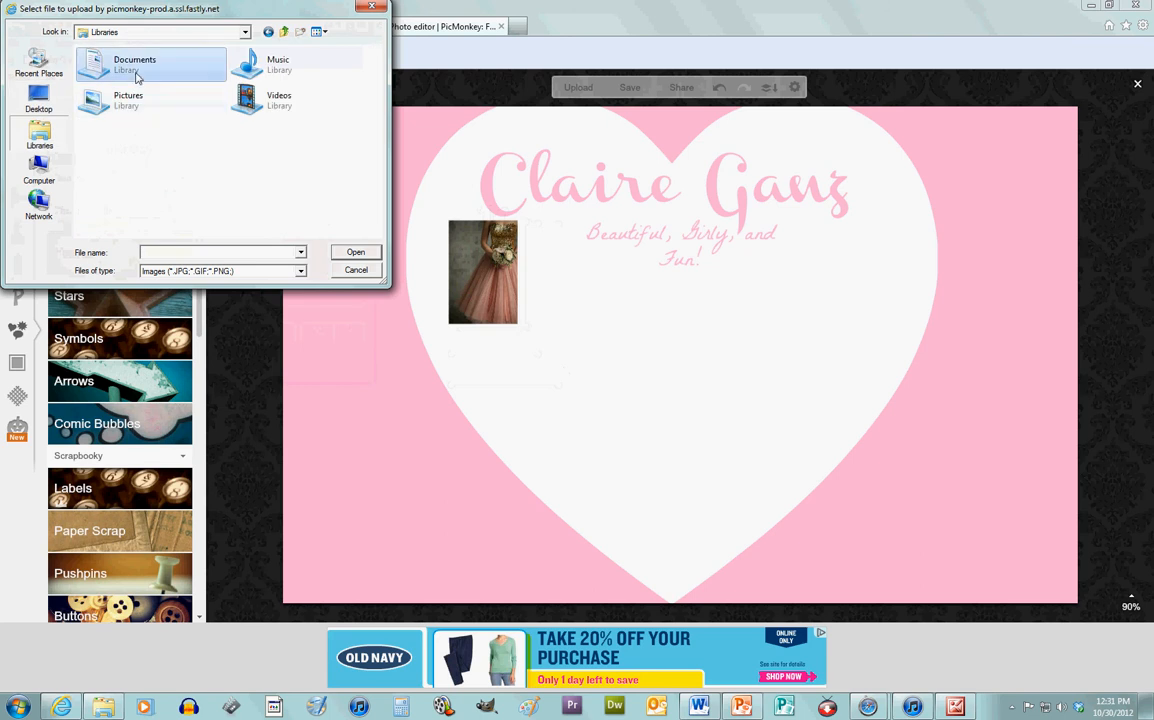
{"action": "double_click", "coordinate": [110, 62]}
{"action": "mouse_move", "coordinate": [378, 75]}
{"action": "left_mouse_down"}
{"action": "mouse_move", "coordinate": [378, 192]}
{"action": "mouse_move", "coordinate": [376, 76]}
{"action": "left_mouse_up"}
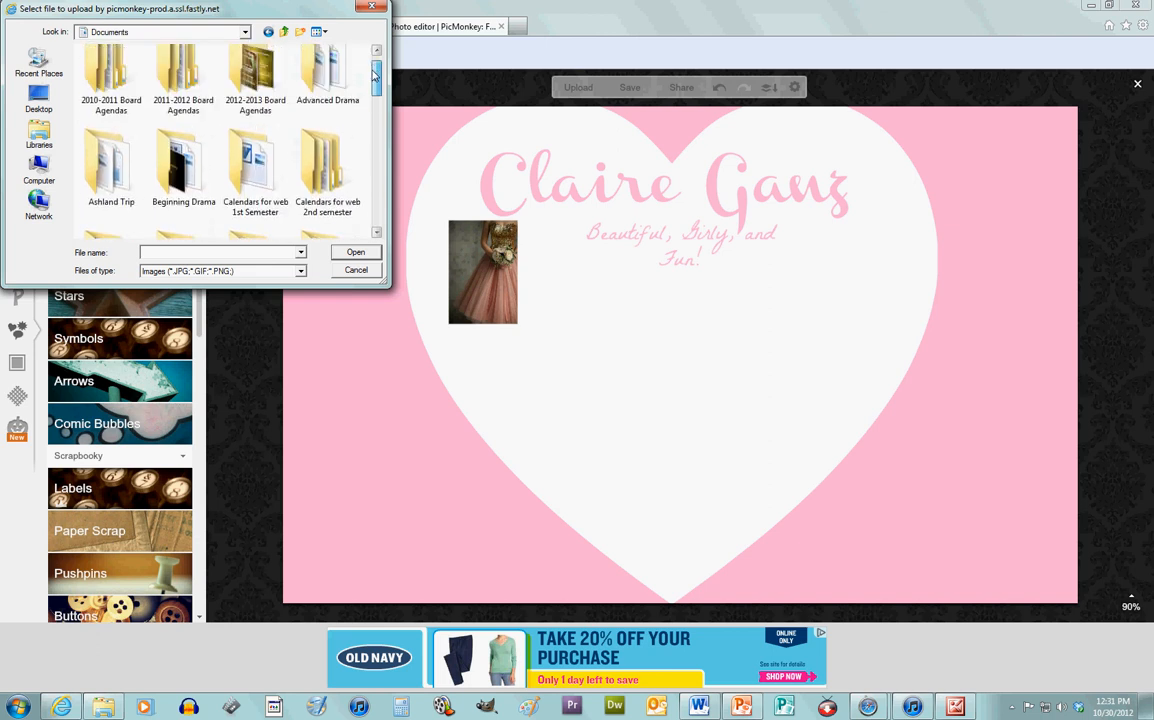
{"action": "double_click", "coordinate": [190, 193]}
{"action": "double_click", "coordinate": [122, 118]}
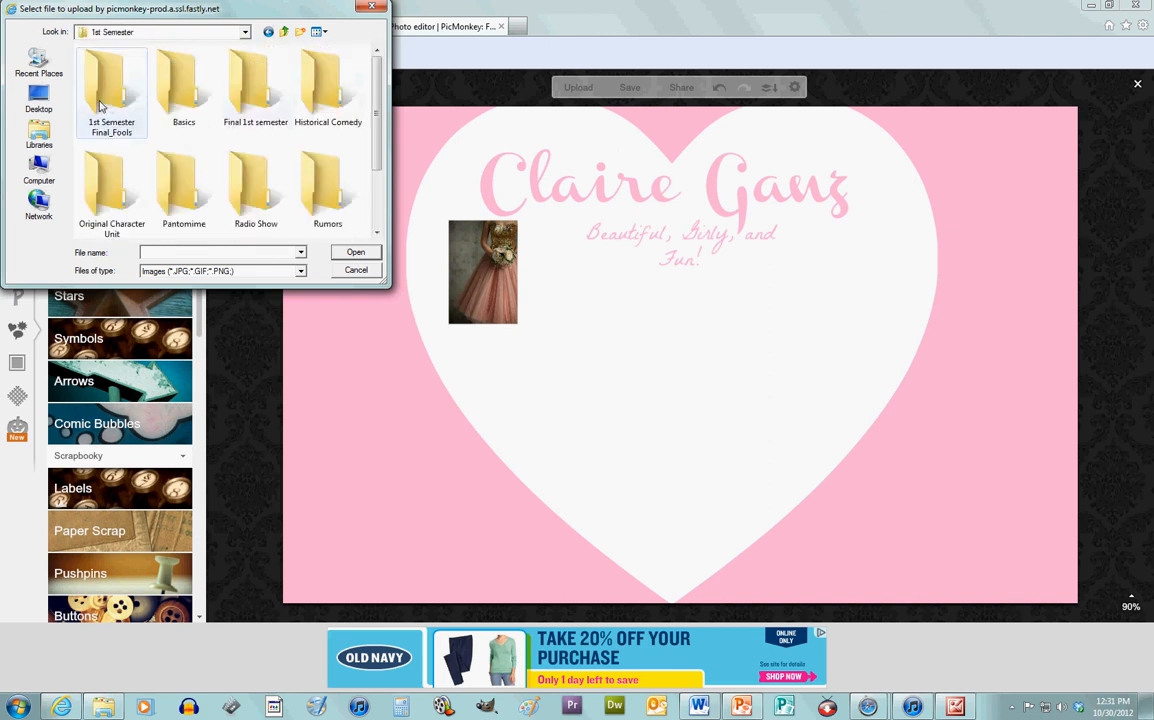
{"action": "double_click", "coordinate": [329, 188]}
{"action": "double_click", "coordinate": [101, 85]}
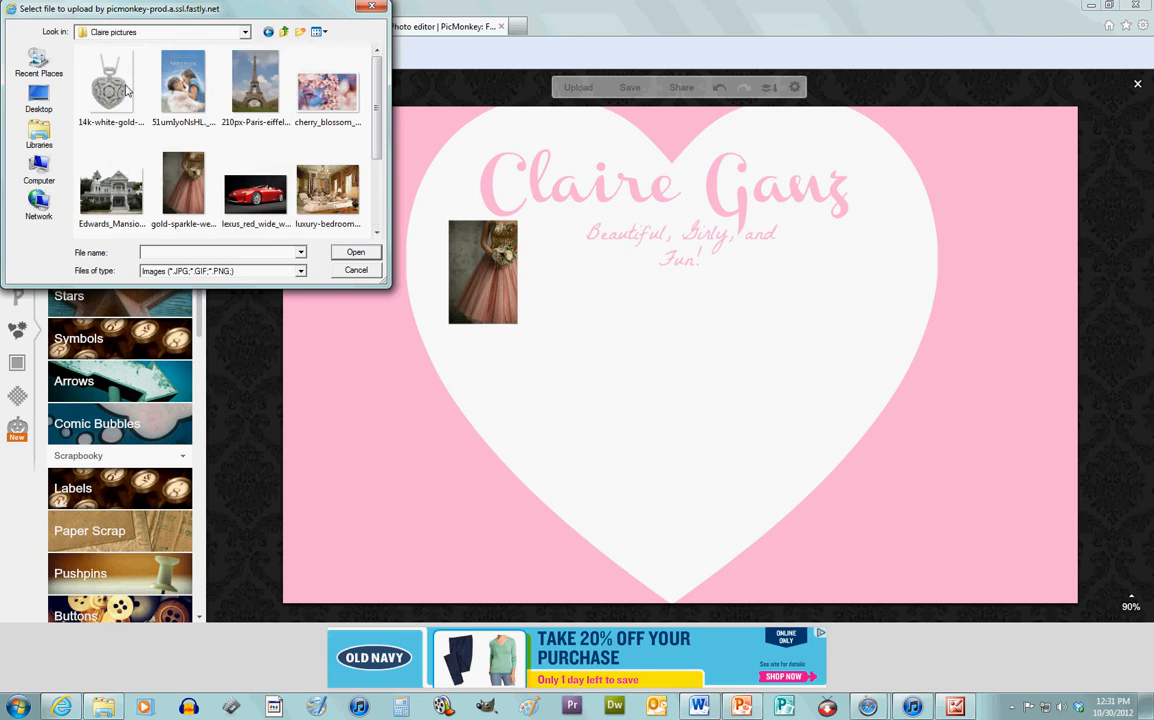
Step: Add The Notebook movie poster as an overlay and place it on the pink background at the canvas's upper-right corner
{"action": "left_click", "coordinate": [181, 88]}
{"action": "double_click", "coordinate": [181, 88]}
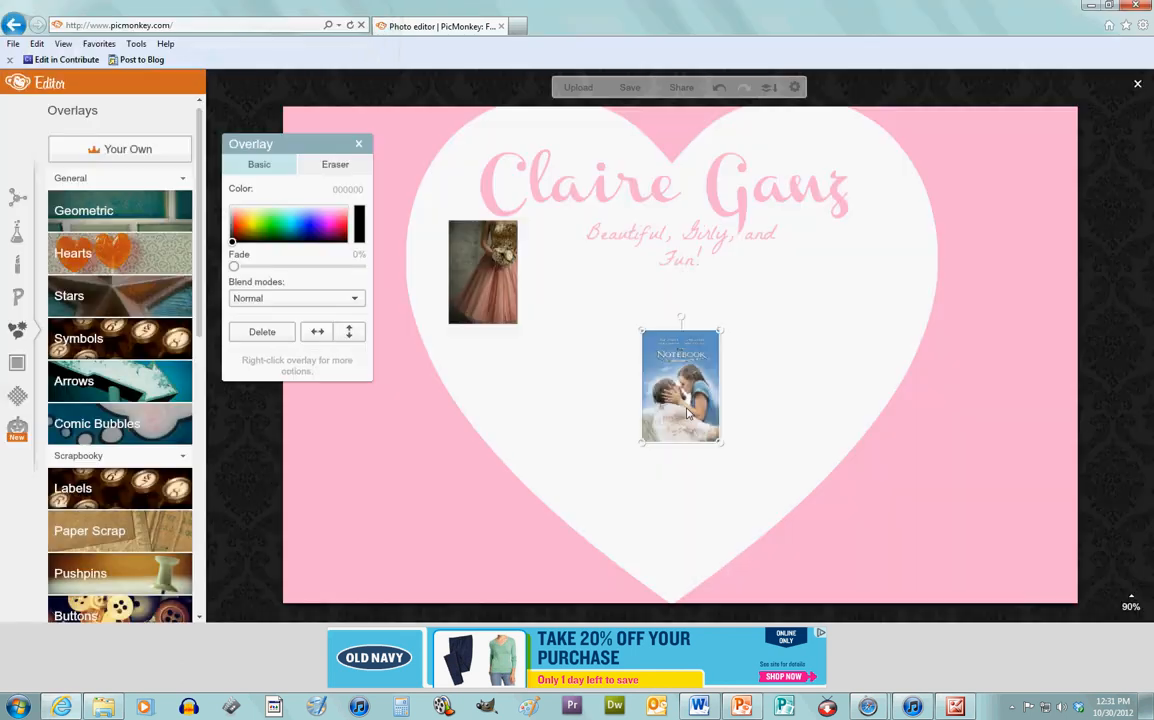
{"action": "left_click_drag", "start_coordinate": [683, 420], "coordinate": [1005, 243]}
{"action": "left_click", "coordinate": [800, 325]}
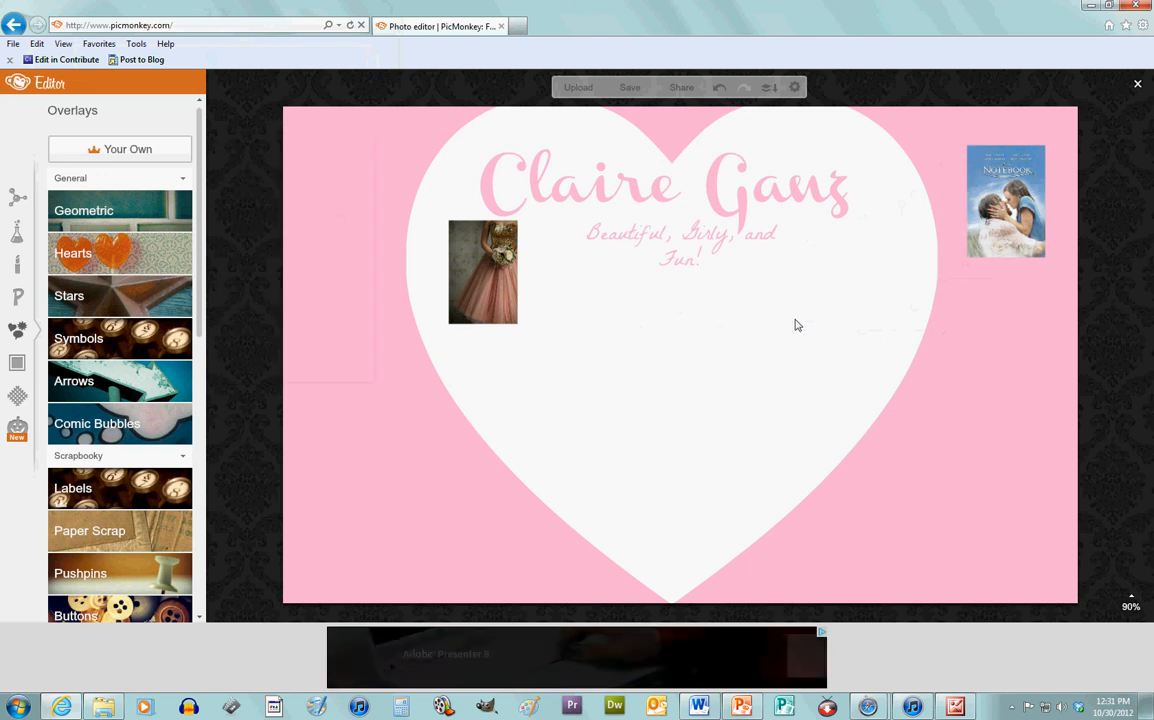
Step: Upload the Eiffel Tower and heart locket pictures from the same folder as overlays inside the white heart
{"action": "left_click", "coordinate": [115, 150]}
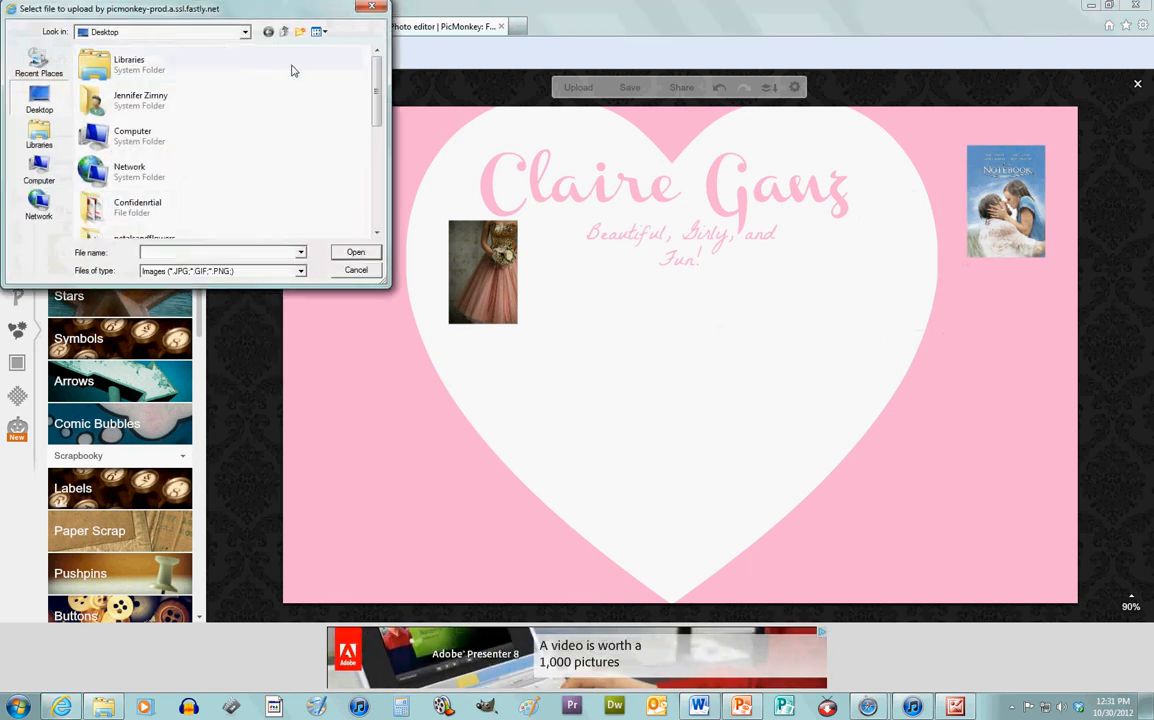
{"action": "double_click", "coordinate": [160, 62]}
{"action": "double_click", "coordinate": [159, 64]}
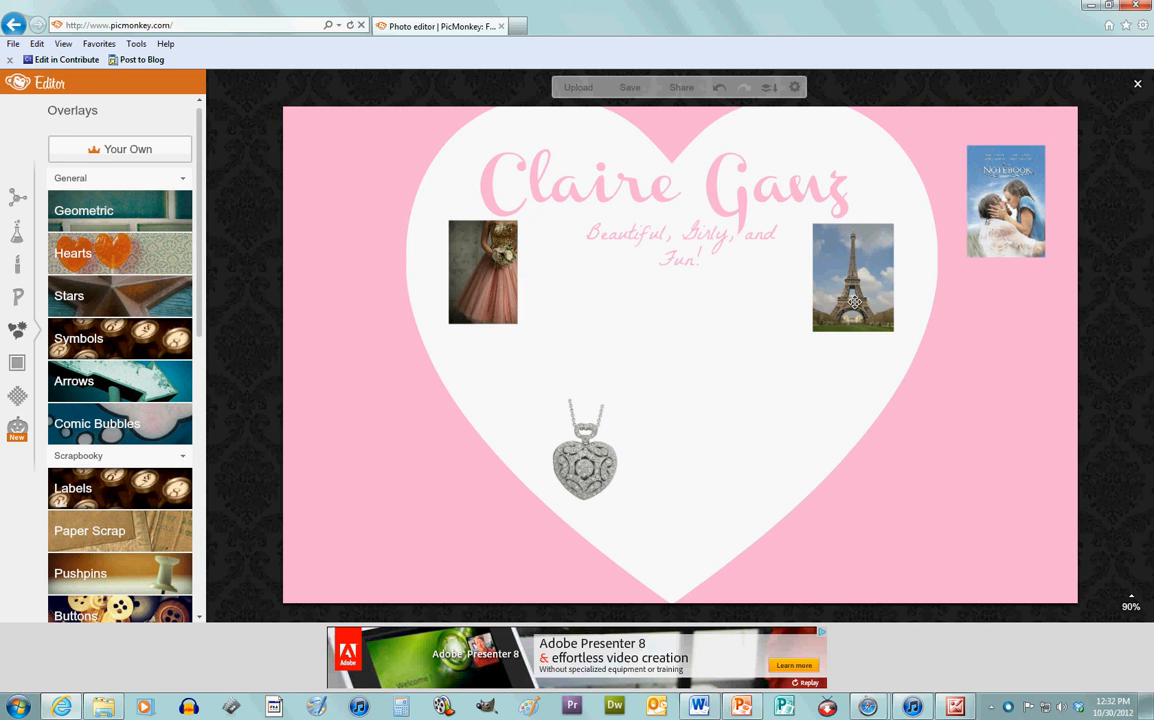
Step: Try grouping the dress, locket and Eiffel Tower pictures across the heart's middle, with the movie poster lower on the heart's edge
{"action": "left_click_drag", "start_coordinate": [854, 302], "coordinate": [719, 373]}
{"action": "left_click_drag", "start_coordinate": [602, 473], "coordinate": [629, 384]}
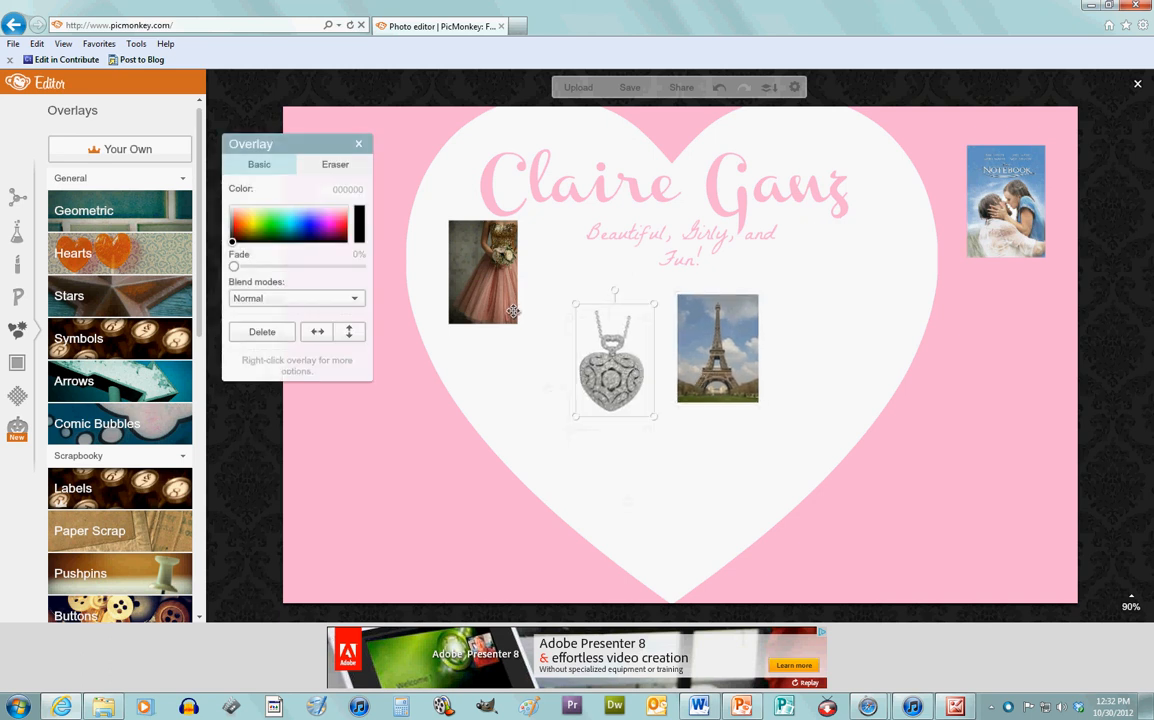
{"action": "left_click_drag", "start_coordinate": [512, 311], "coordinate": [562, 447]}
{"action": "left_click_drag", "start_coordinate": [724, 326], "coordinate": [841, 312]}
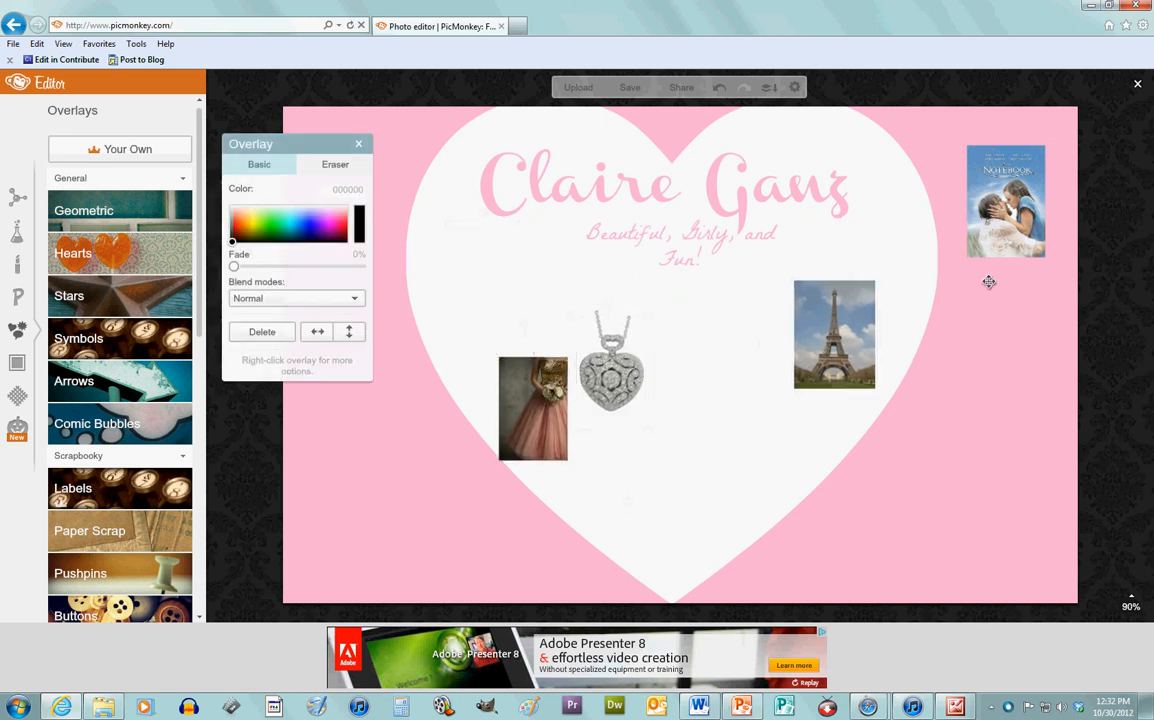
{"action": "left_click_drag", "start_coordinate": [1005, 200], "coordinate": [955, 372]}
{"action": "left_click_drag", "start_coordinate": [815, 373], "coordinate": [729, 429]}
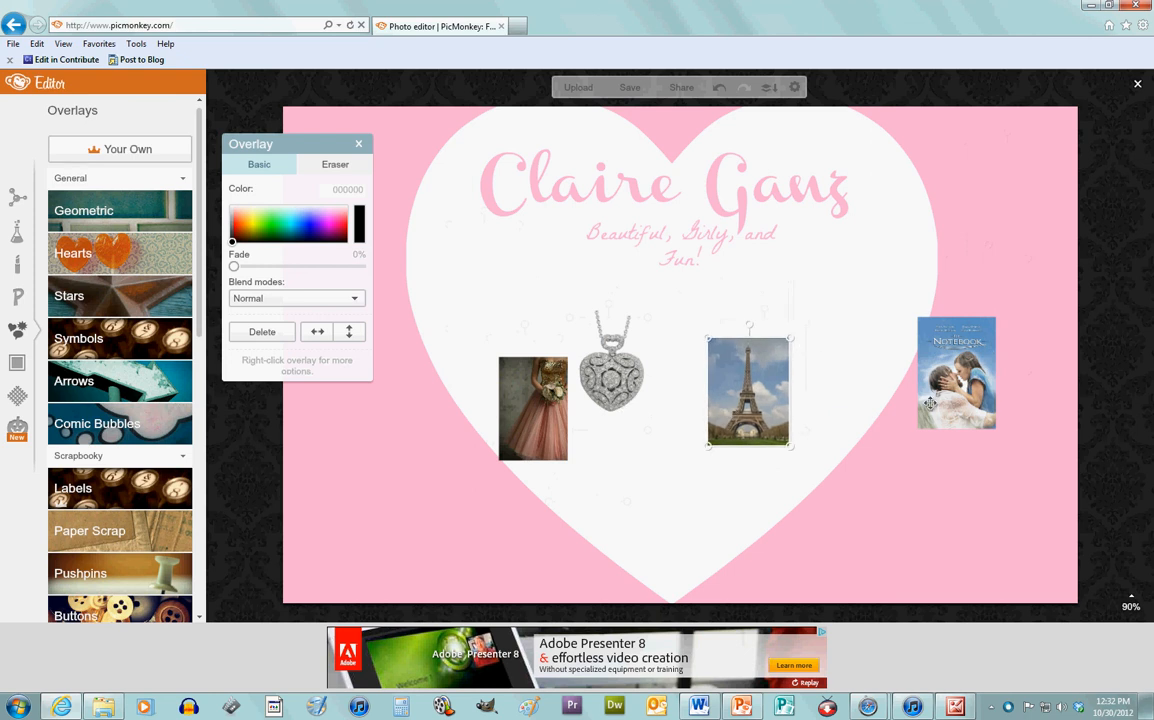
Step: Place the movie poster in the upper-right corner, the dress and Eiffel Tower on either side of the tagline, and the locket below the dress
{"action": "left_click_drag", "start_coordinate": [960, 407], "coordinate": [1015, 221]}
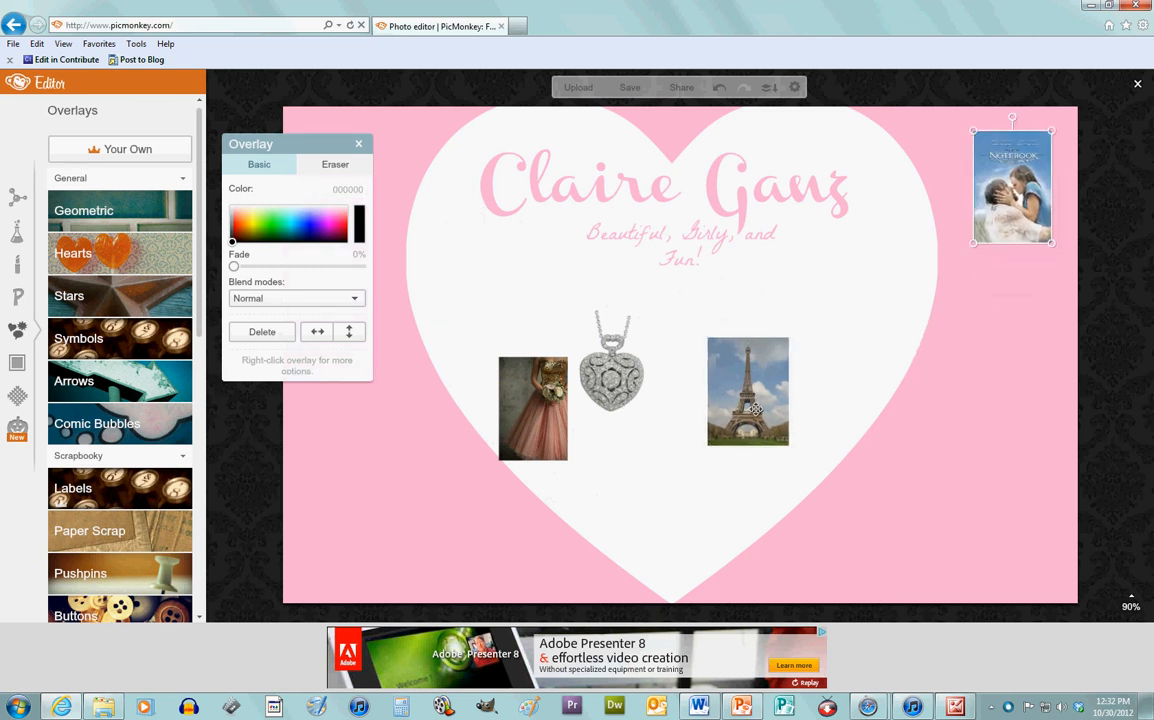
{"action": "left_click_drag", "start_coordinate": [759, 394], "coordinate": [876, 282]}
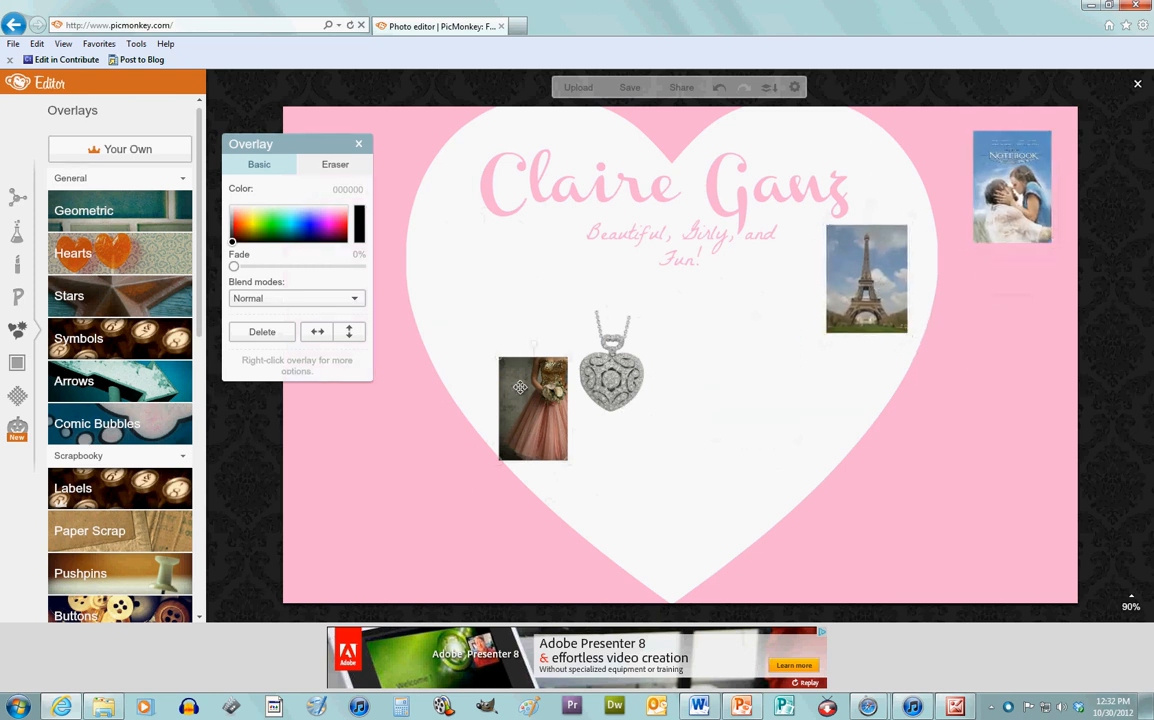
{"action": "left_click_drag", "start_coordinate": [538, 425], "coordinate": [485, 290]}
{"action": "left_click_drag", "start_coordinate": [612, 380], "coordinate": [571, 452]}
{"action": "left_click", "coordinate": [707, 475]}
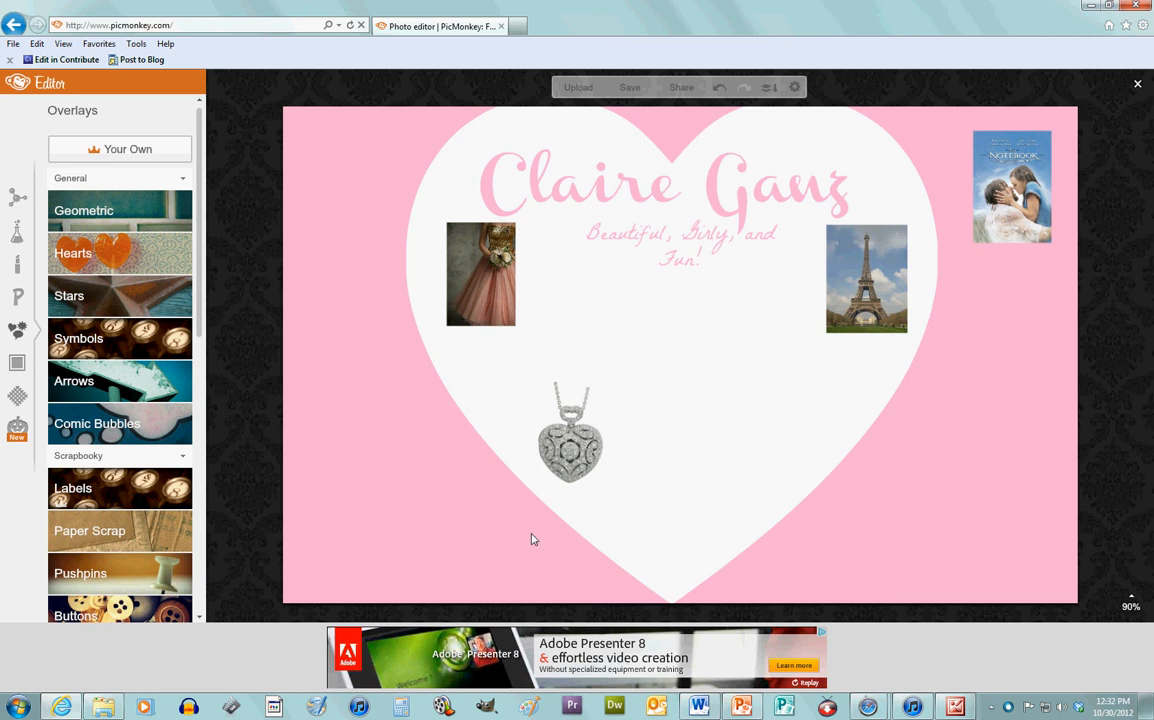
Step: Add a text overlay reading "How she would be dressed. . ." to the canvas
{"action": "left_click", "coordinate": [17, 294]}
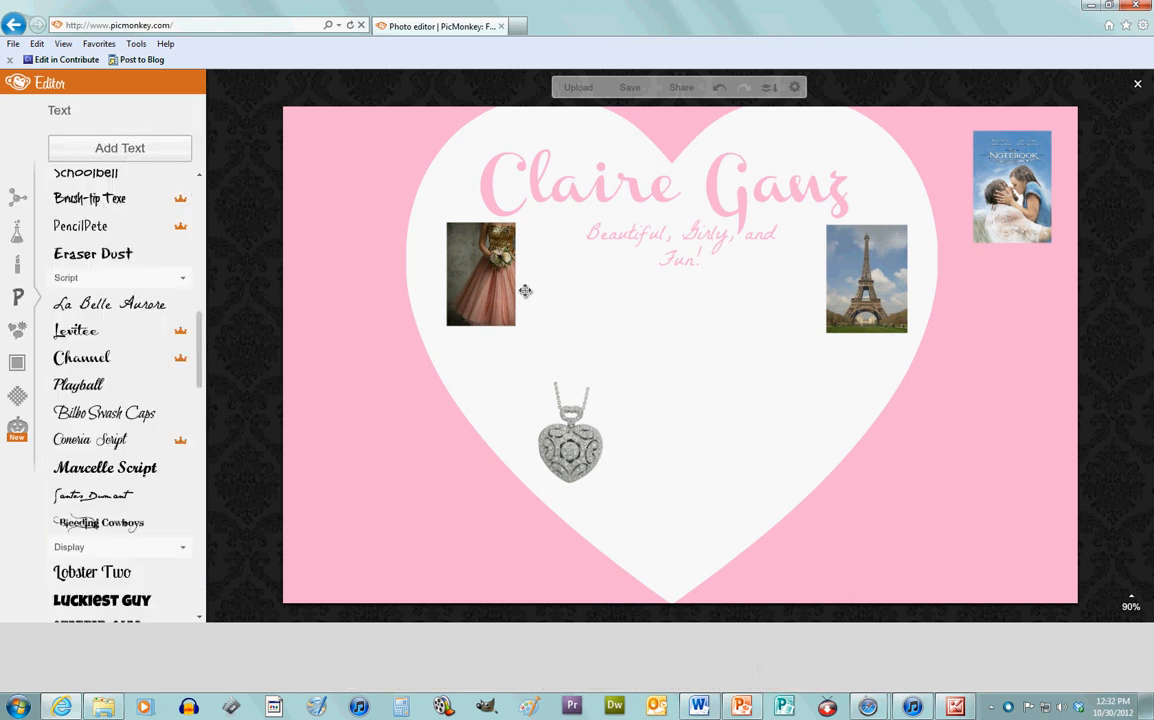
{"action": "left_click", "coordinate": [92, 146]}
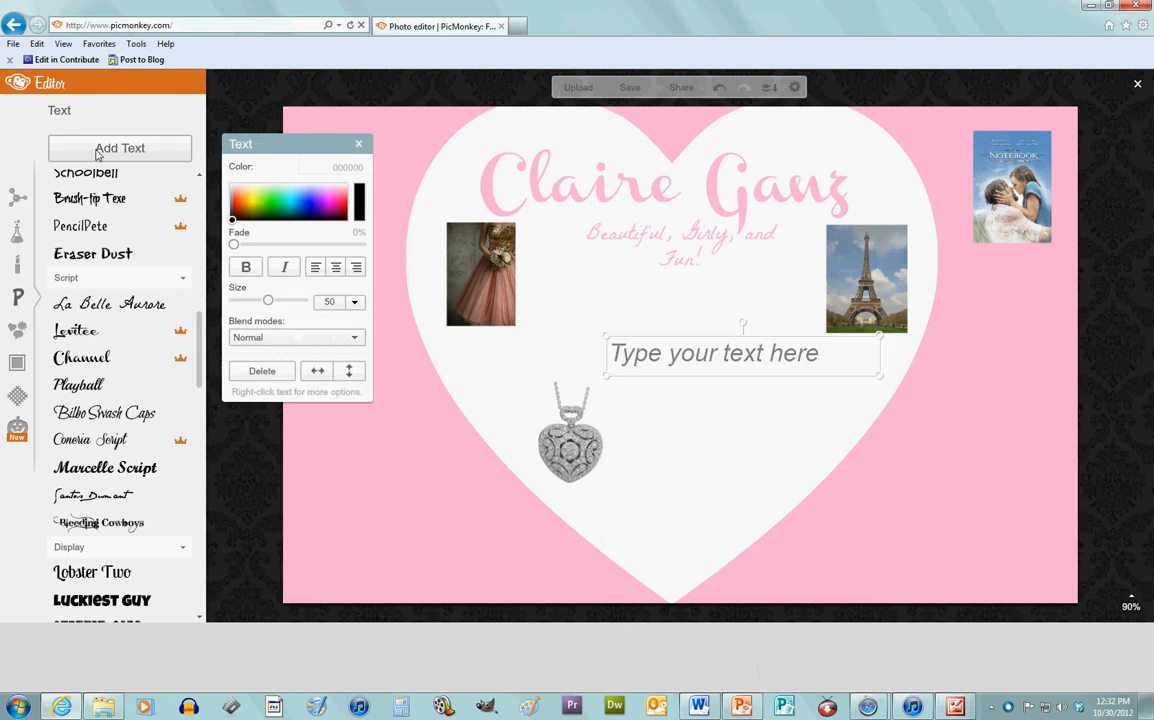
{"action": "left_click", "coordinate": [685, 365]}
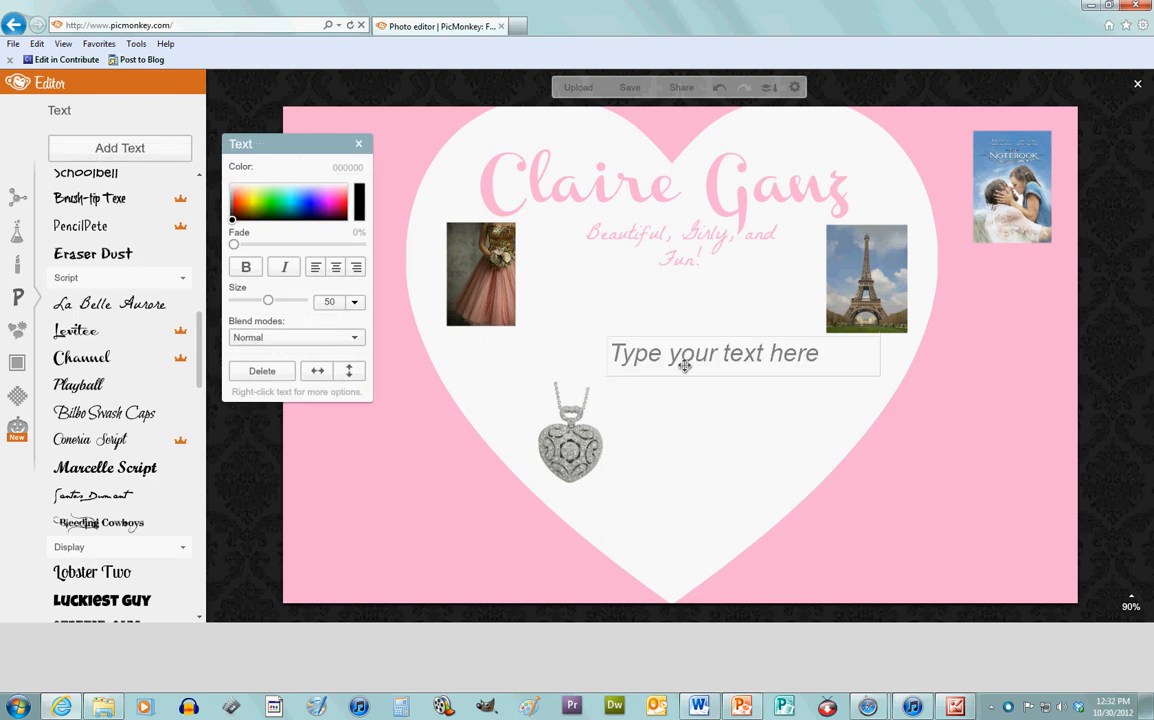
{"action": "type", "text": "How she "}
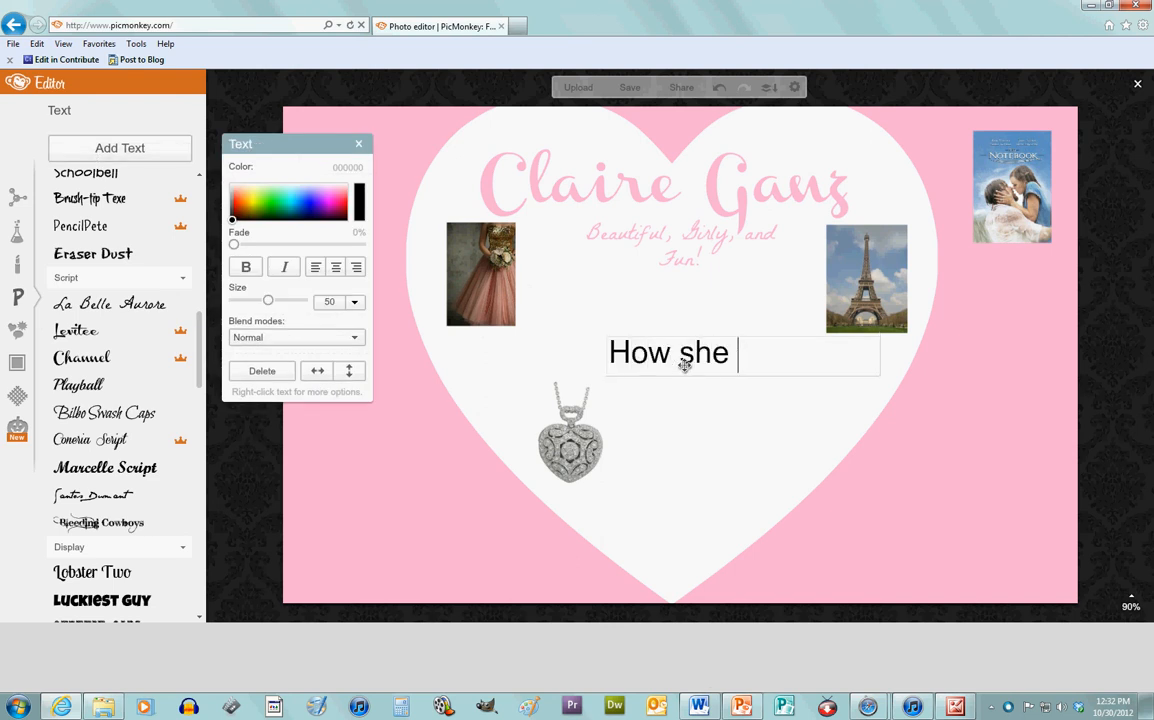
{"action": "type", "text": "would be dre"}
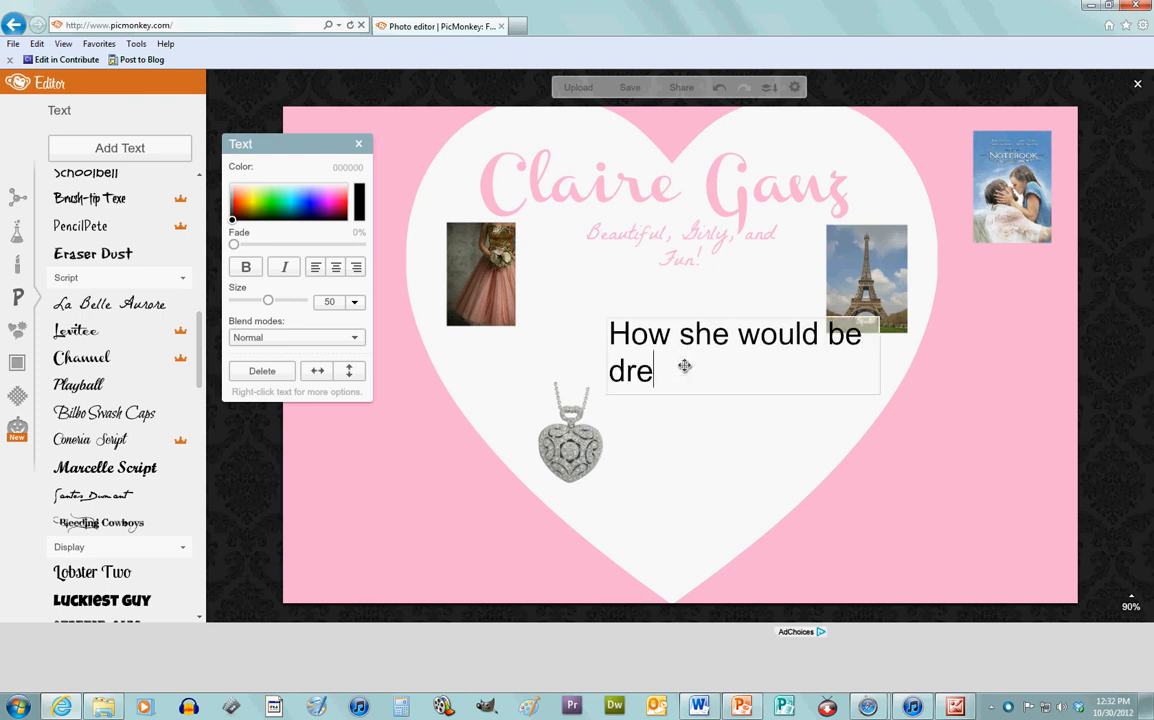
{"action": "type", "text": "ssed. . ."}
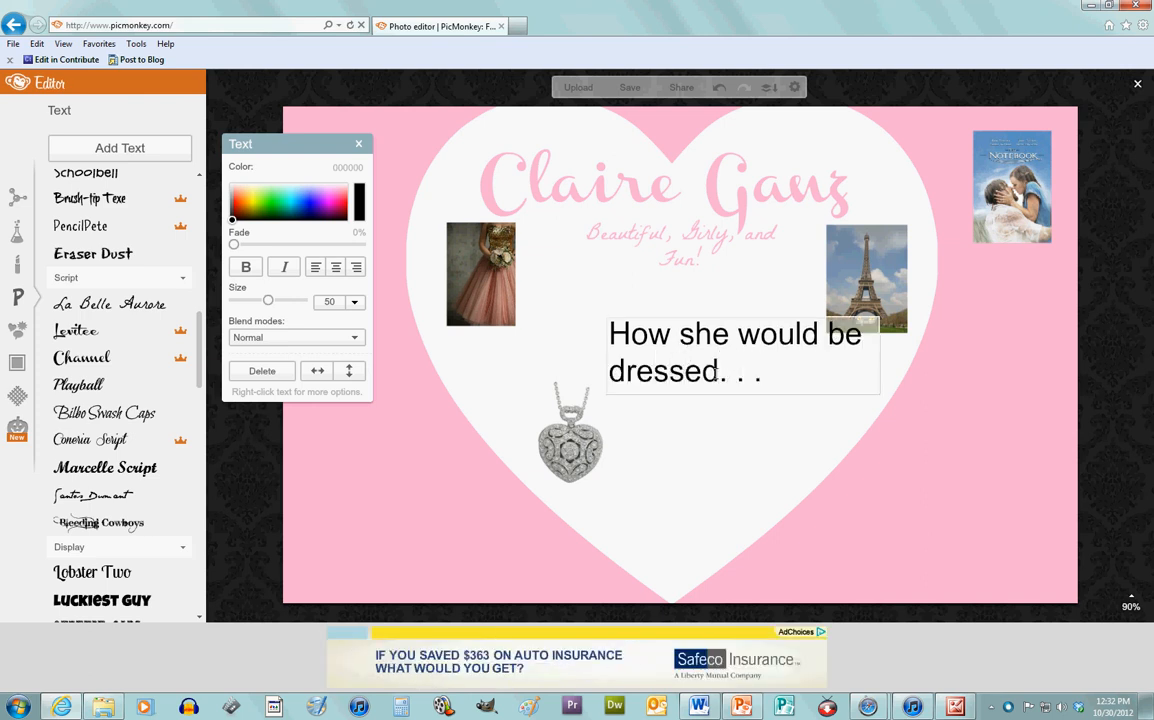
Step: Set the caption's font to La Belle Aurore, shrink it to about the dress picture's width and place it just beneath that picture
{"action": "left_click_drag", "start_coordinate": [773, 387], "coordinate": [617, 352]}
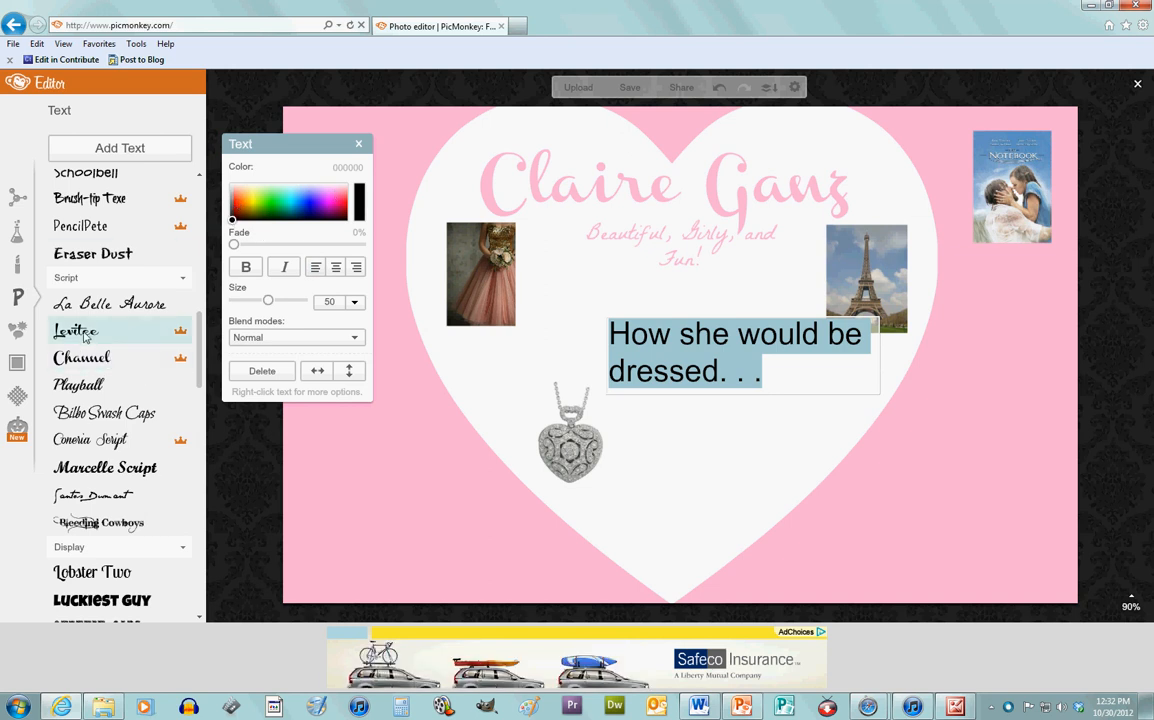
{"action": "left_click", "coordinate": [105, 303]}
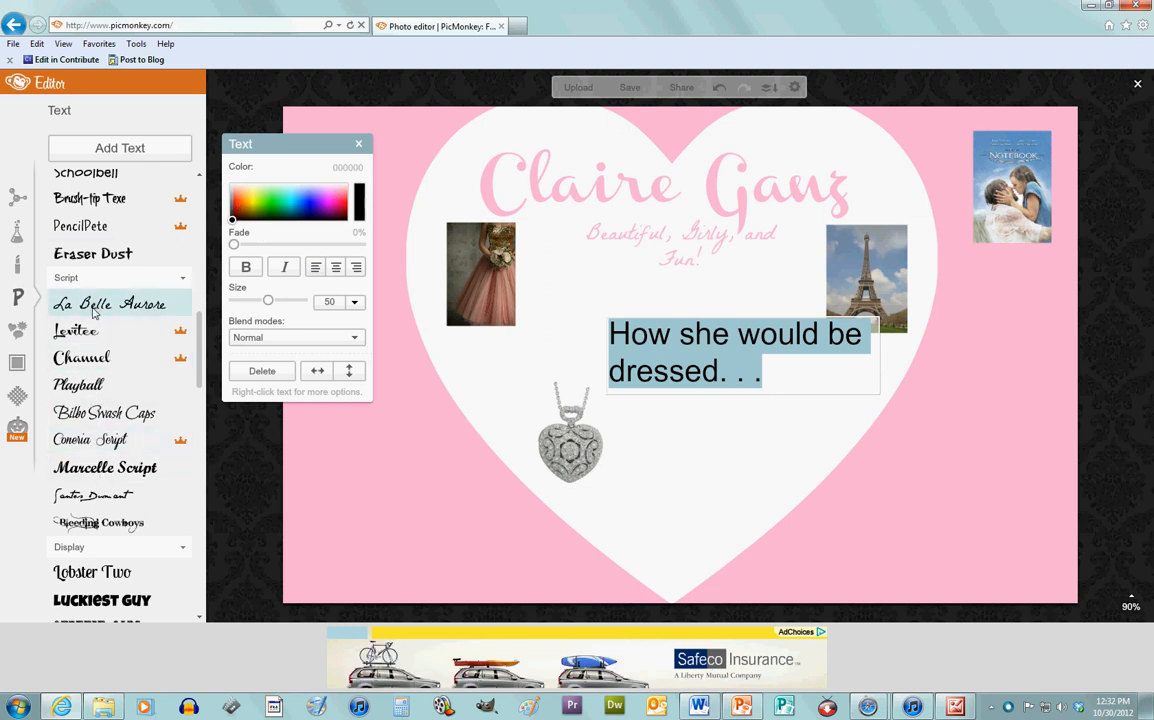
{"action": "left_click", "coordinate": [779, 382]}
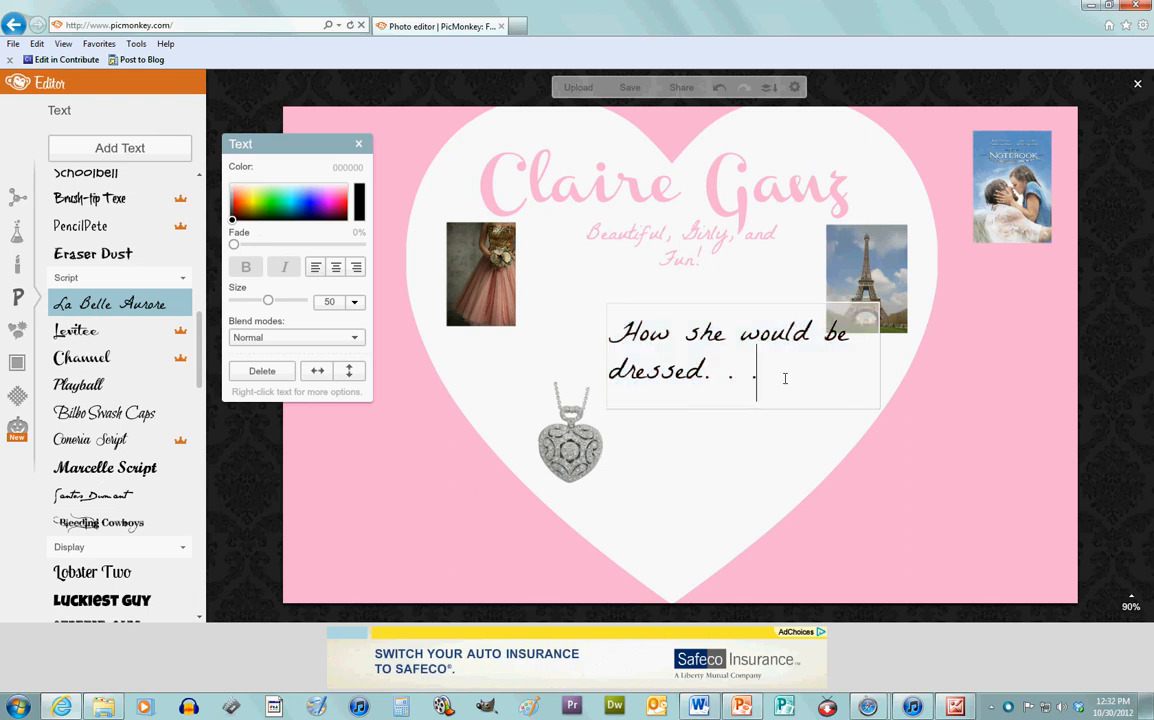
{"action": "left_click_drag", "start_coordinate": [890, 421], "coordinate": [483, 359]}
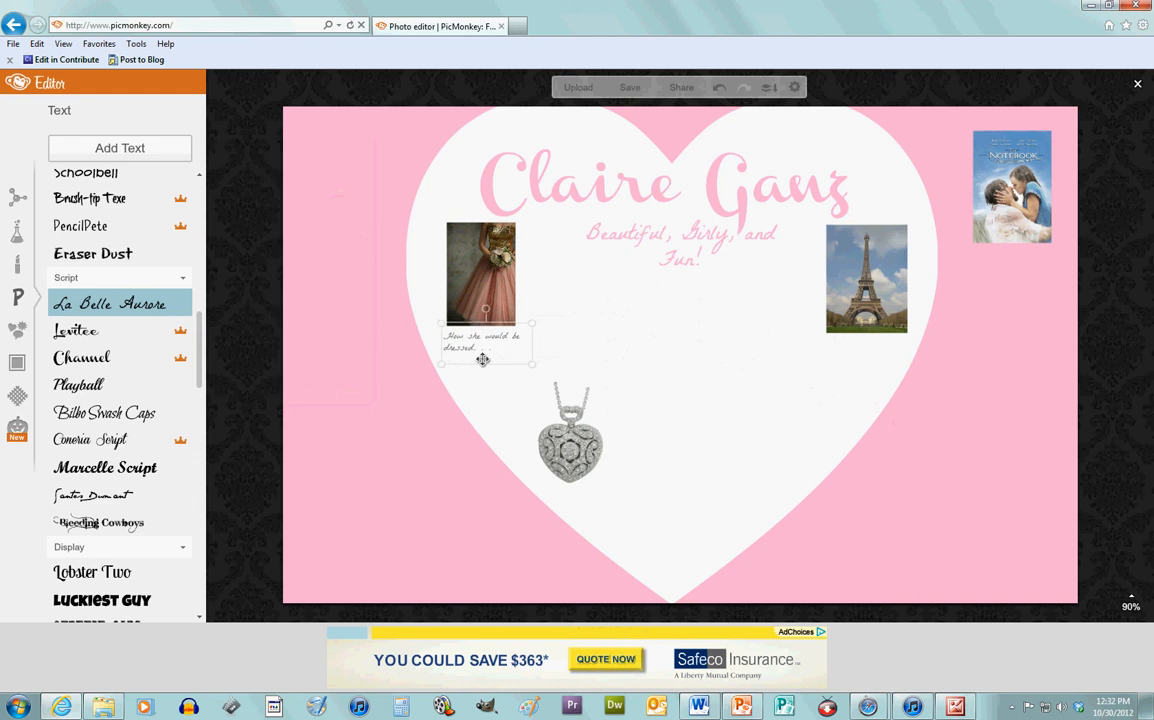
{"action": "left_click", "coordinate": [559, 300]}
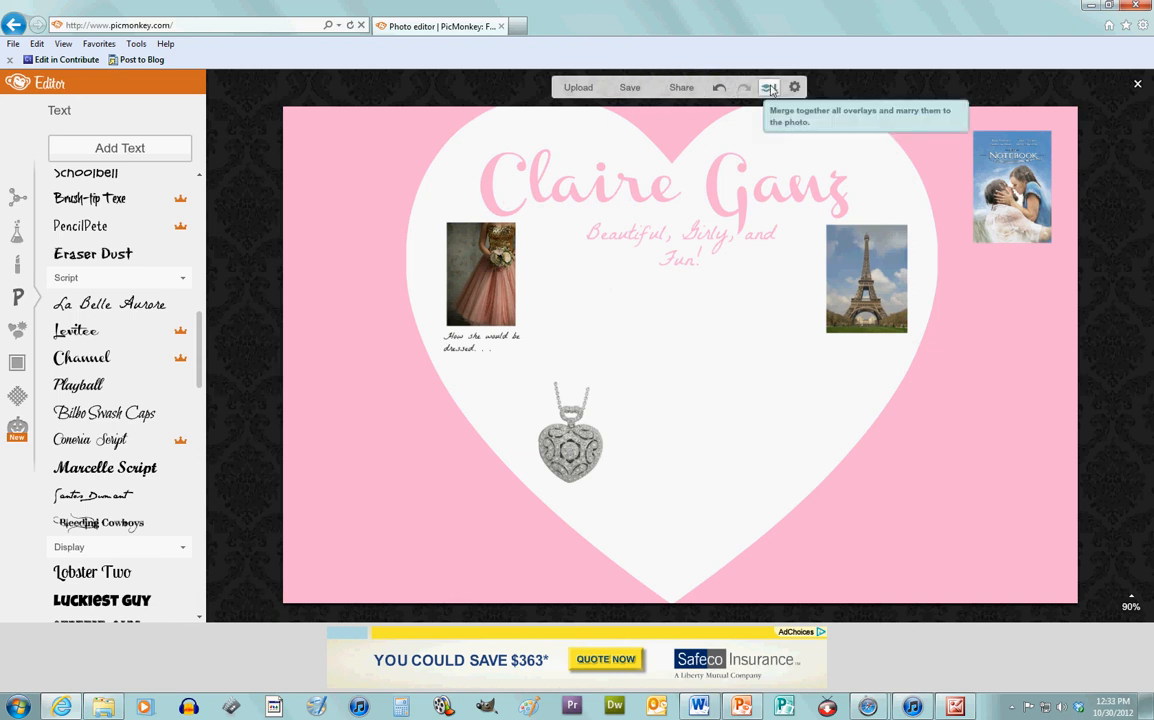
Step: Merge all overlays into the photo and save it in the Rumors folder as a JPG named with the person's first name plus "collage"
{"action": "left_click", "coordinate": [769, 88]}
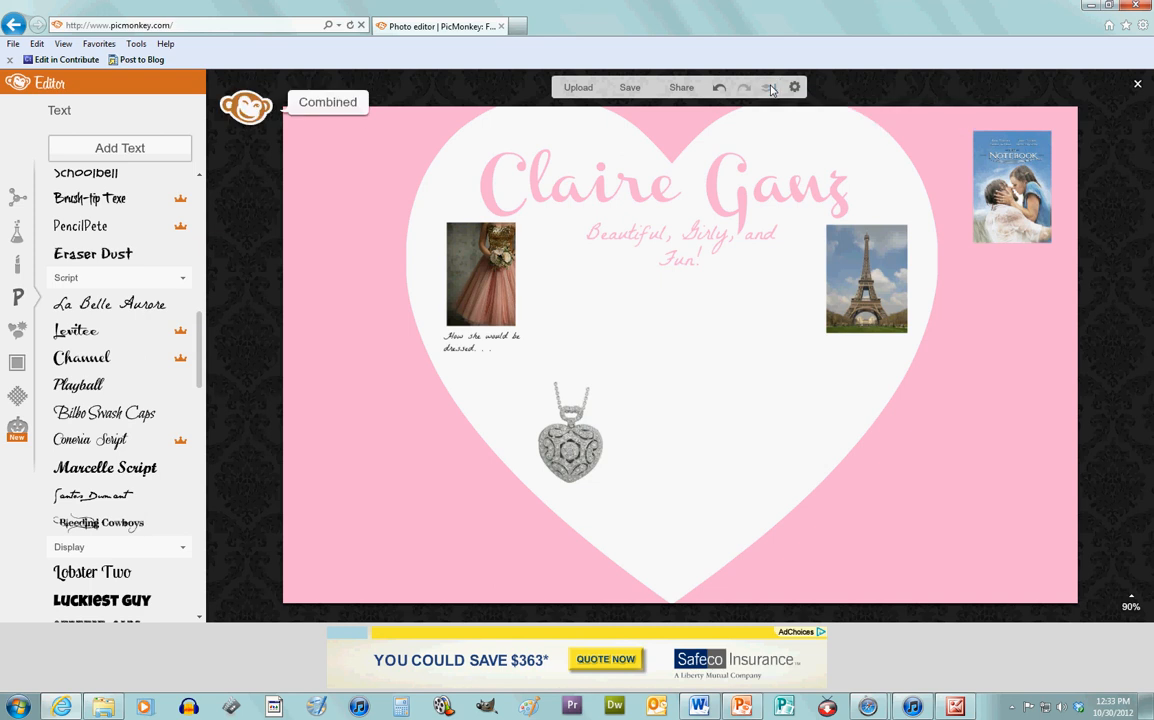
{"action": "left_click", "coordinate": [629, 89]}
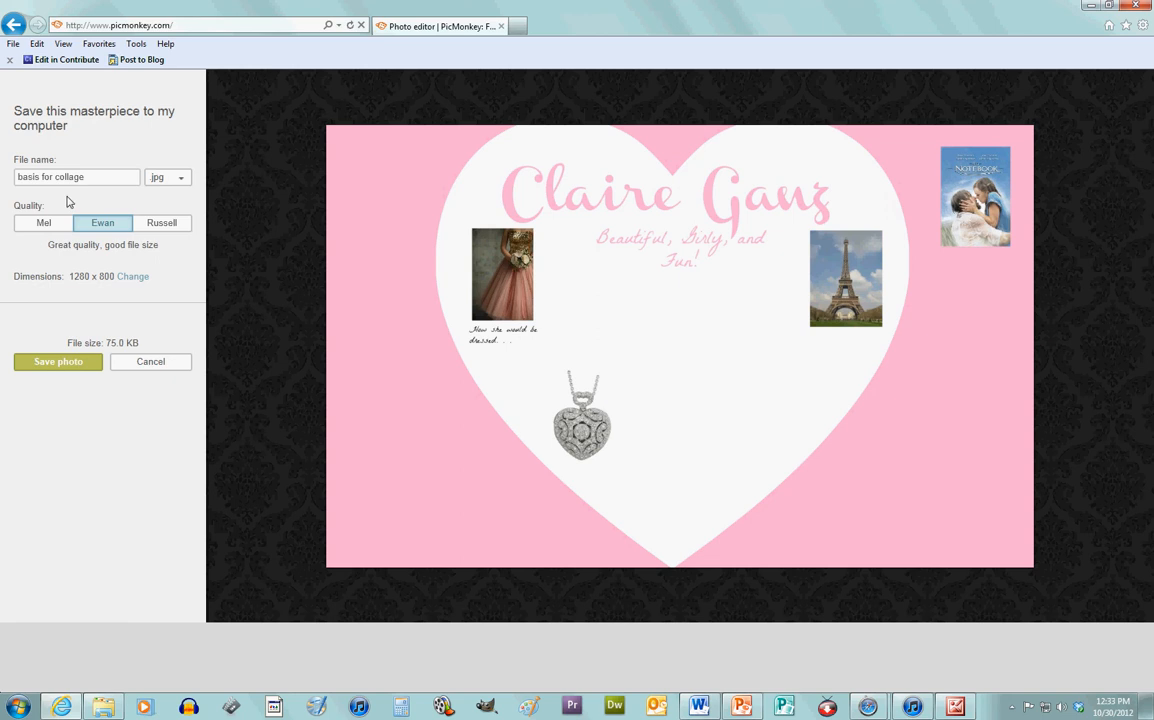
{"action": "left_click_drag", "start_coordinate": [103, 177], "coordinate": [4, 180]}
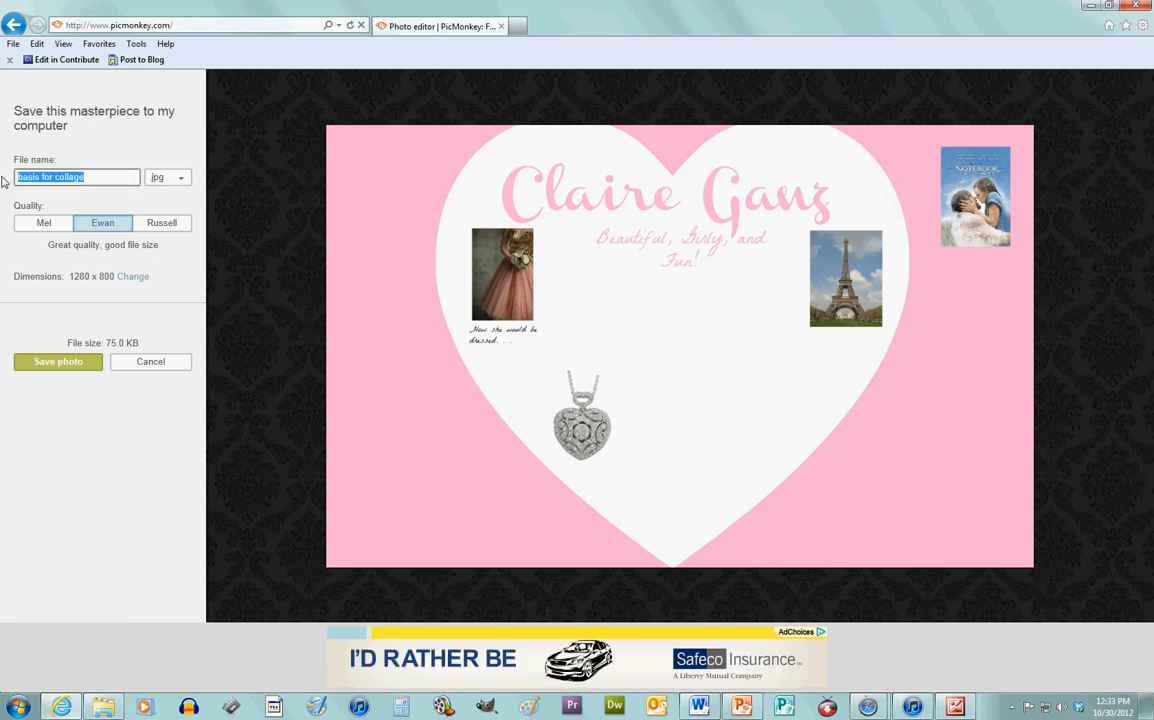
{"action": "type", "text": "clair"}
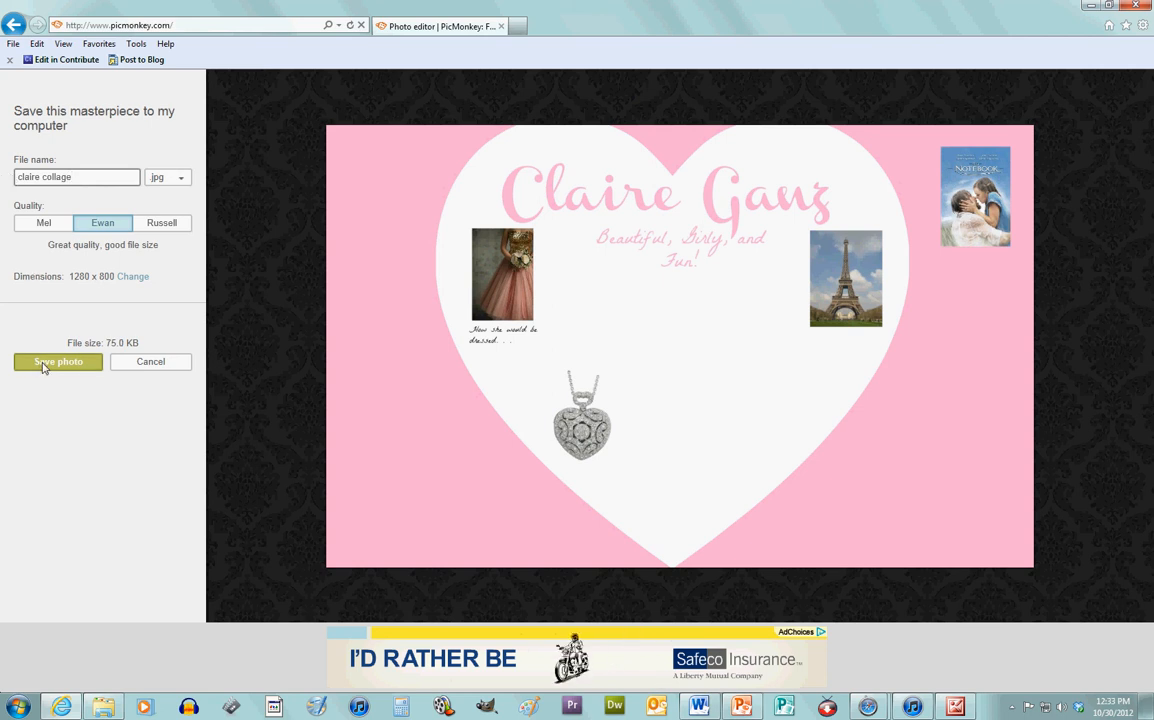
{"action": "left_click", "coordinate": [43, 366]}
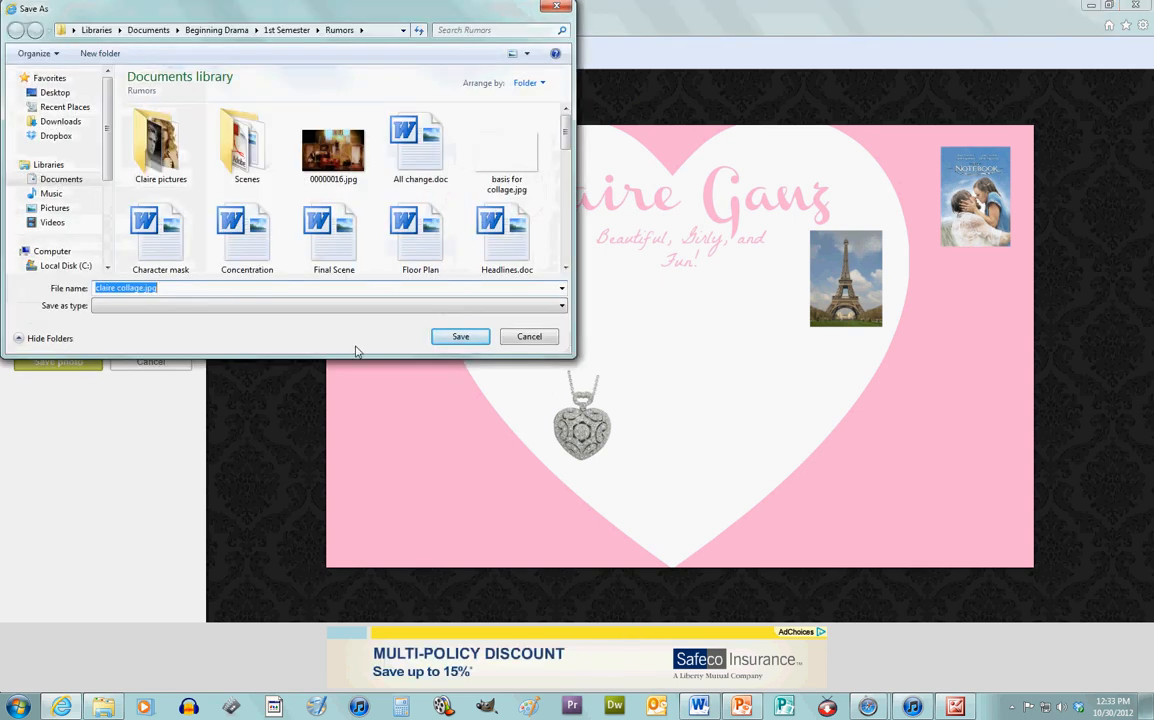
{"action": "left_click", "coordinate": [465, 337]}
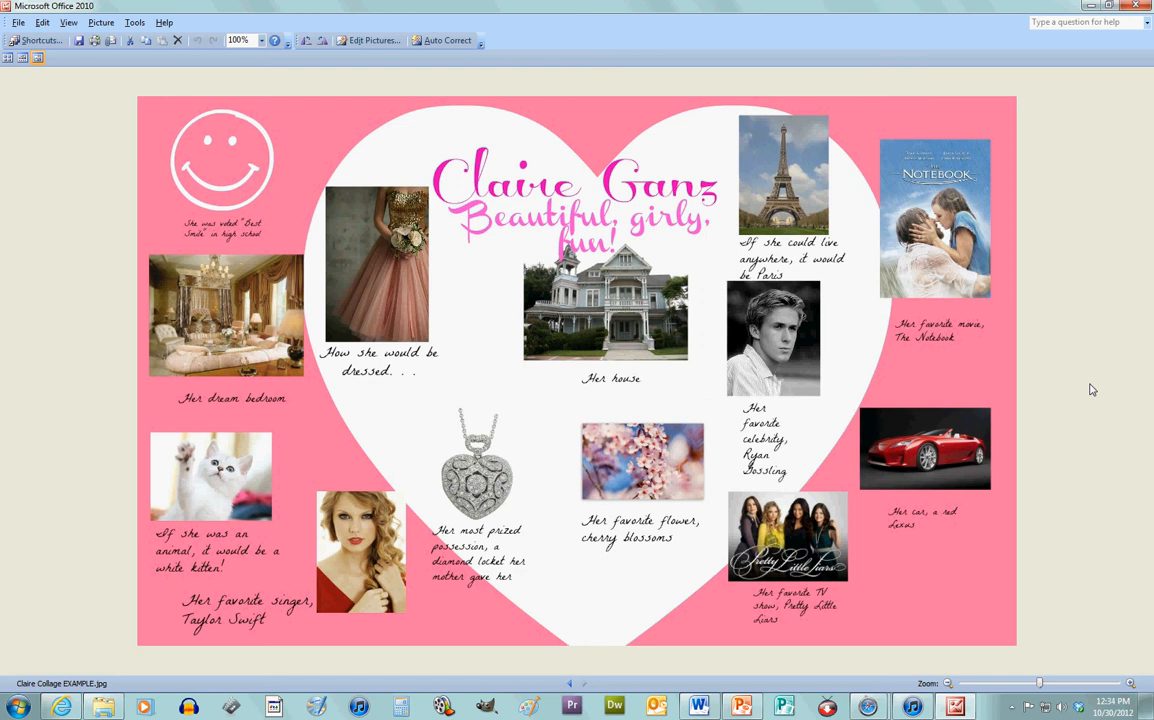
Step: Open the print settings for the finished example collage in the Microsoft Office picture viewer and compare previews with and without Fit picture to frame
{"action": "left_click", "coordinate": [16, 23]}
{"action": "left_click", "coordinate": [30, 141]}
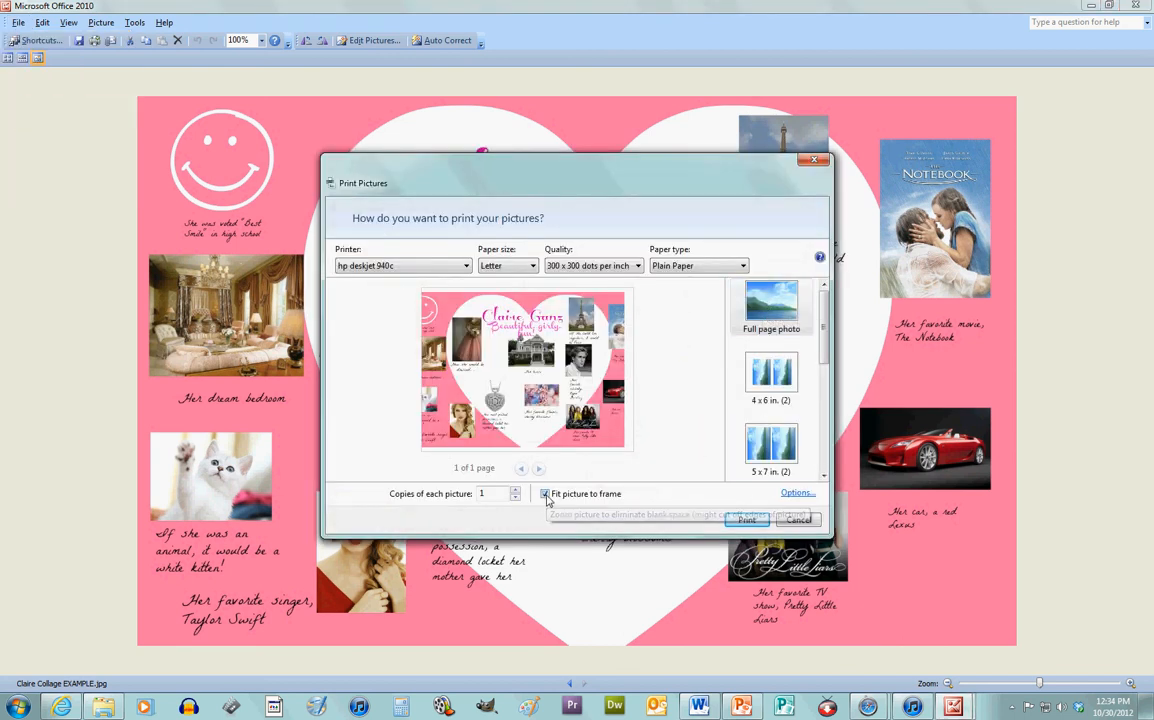
{"action": "left_click", "coordinate": [545, 494]}
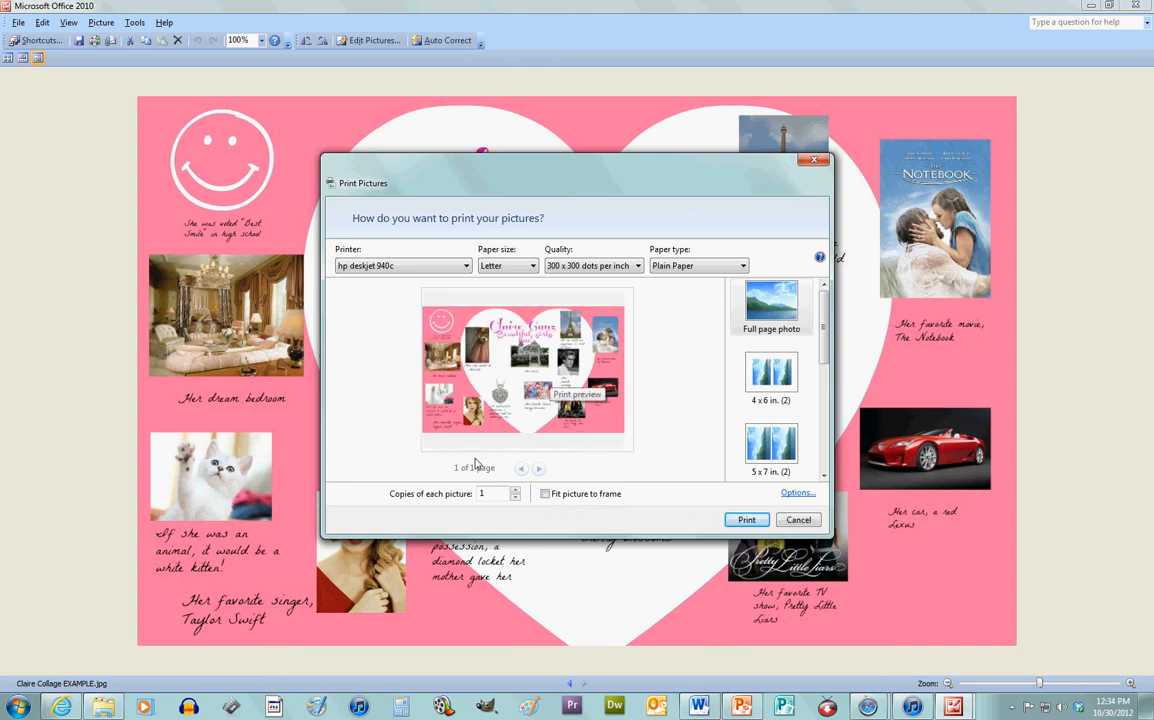
{"action": "left_click", "coordinate": [545, 494]}
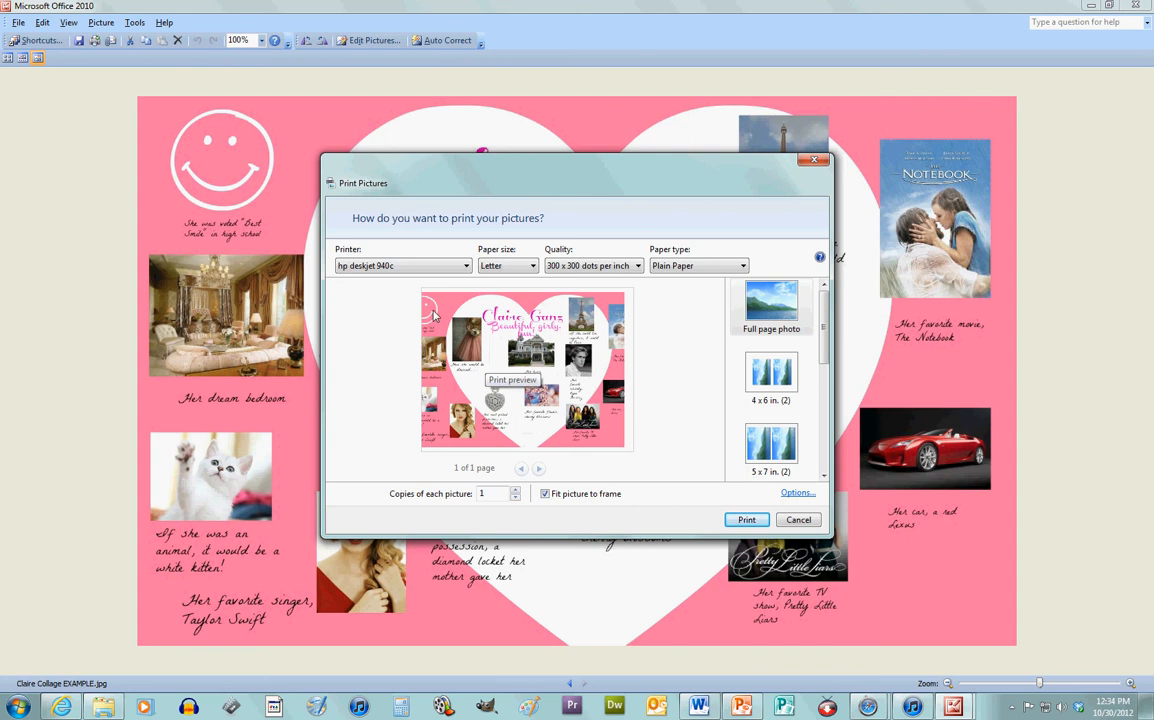
{"action": "left_click", "coordinate": [545, 494]}
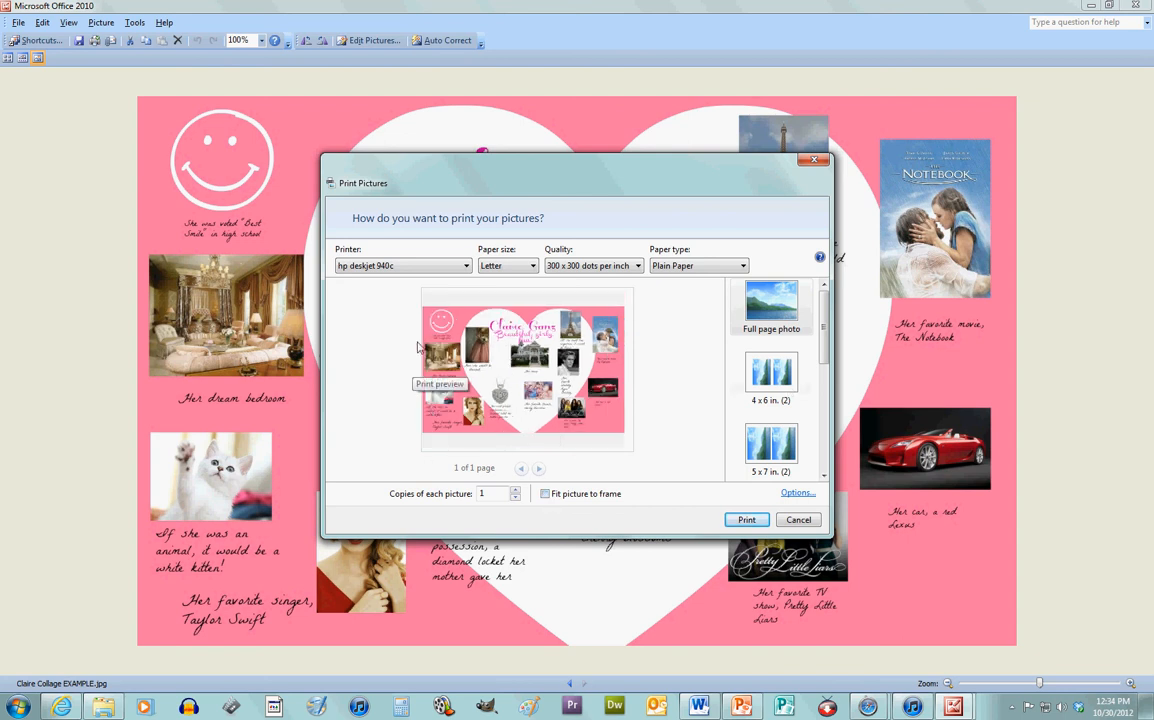
Step: Check the printer selection, keep hp deskjet 940c, and close the print settings without printing
{"action": "left_click", "coordinate": [437, 266]}
{"action": "left_click", "coordinate": [352, 317]}
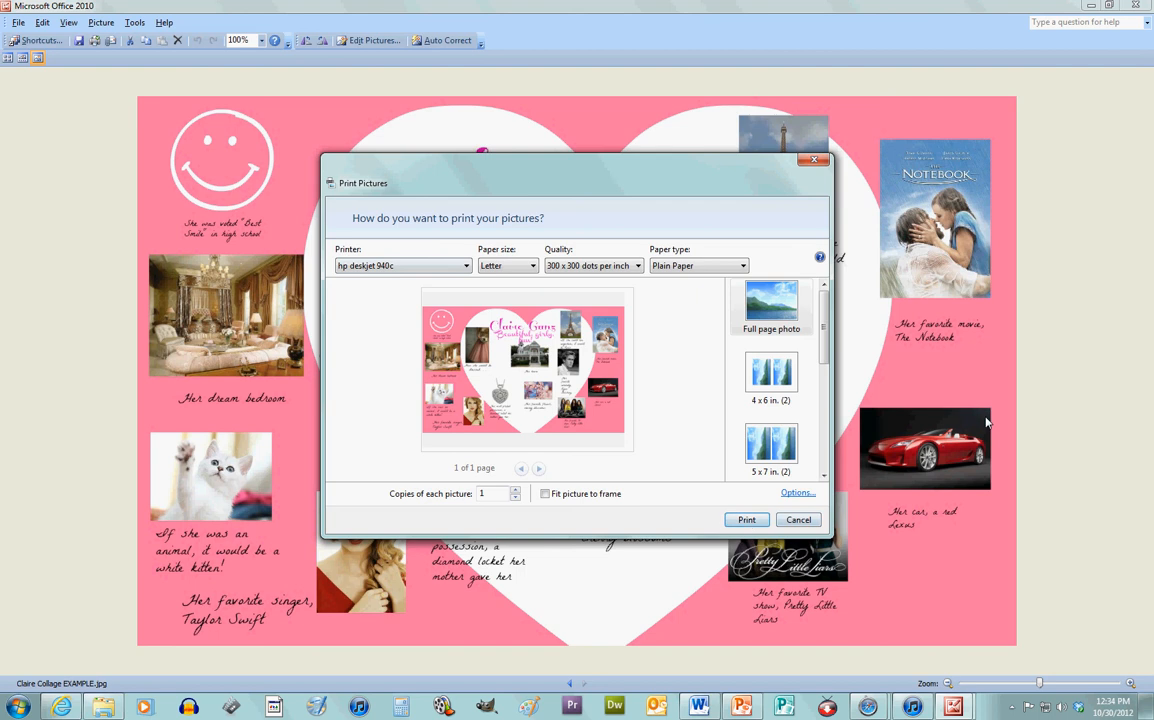
{"action": "left_click", "coordinate": [815, 521]}
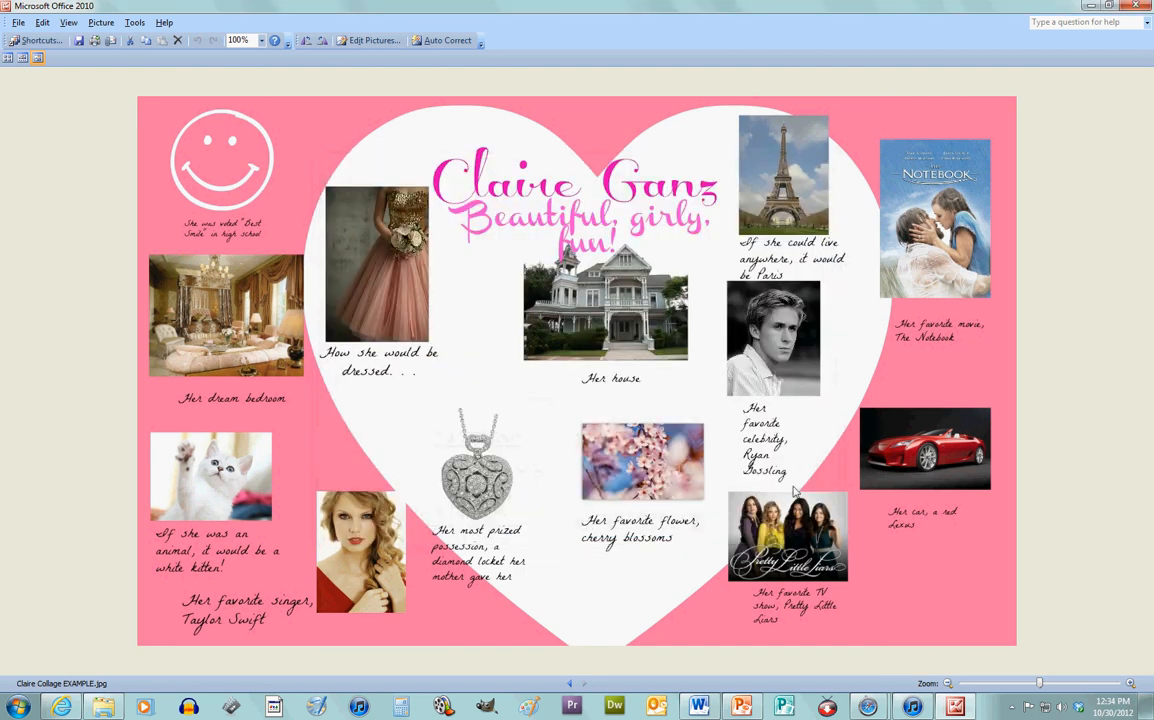